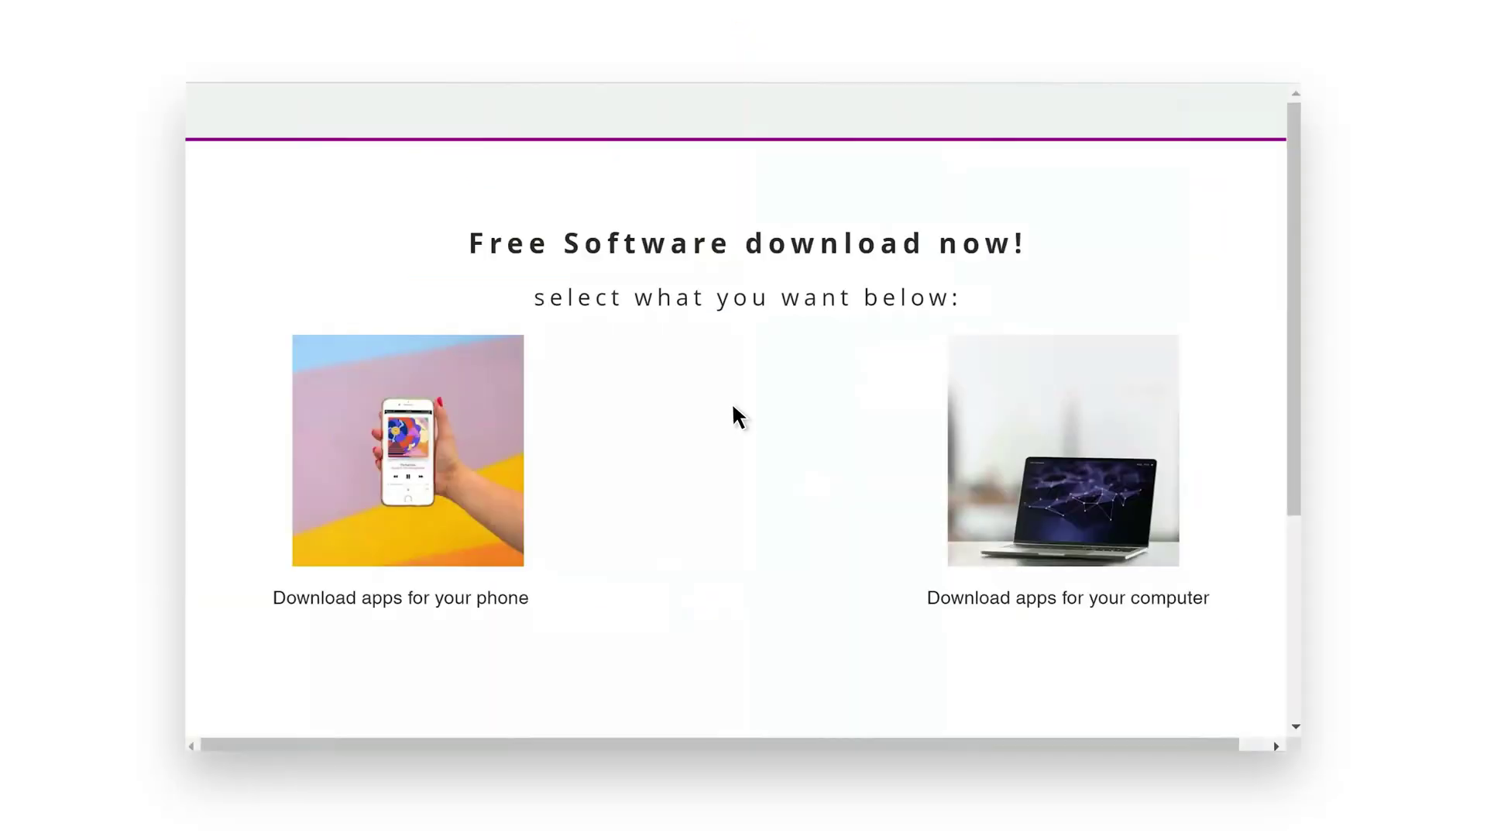
Step: Try the phone and computer app downloads on the free software page and examine the Safe Browsing reporting events
{"action": "left_click", "coordinate": [488, 488]}
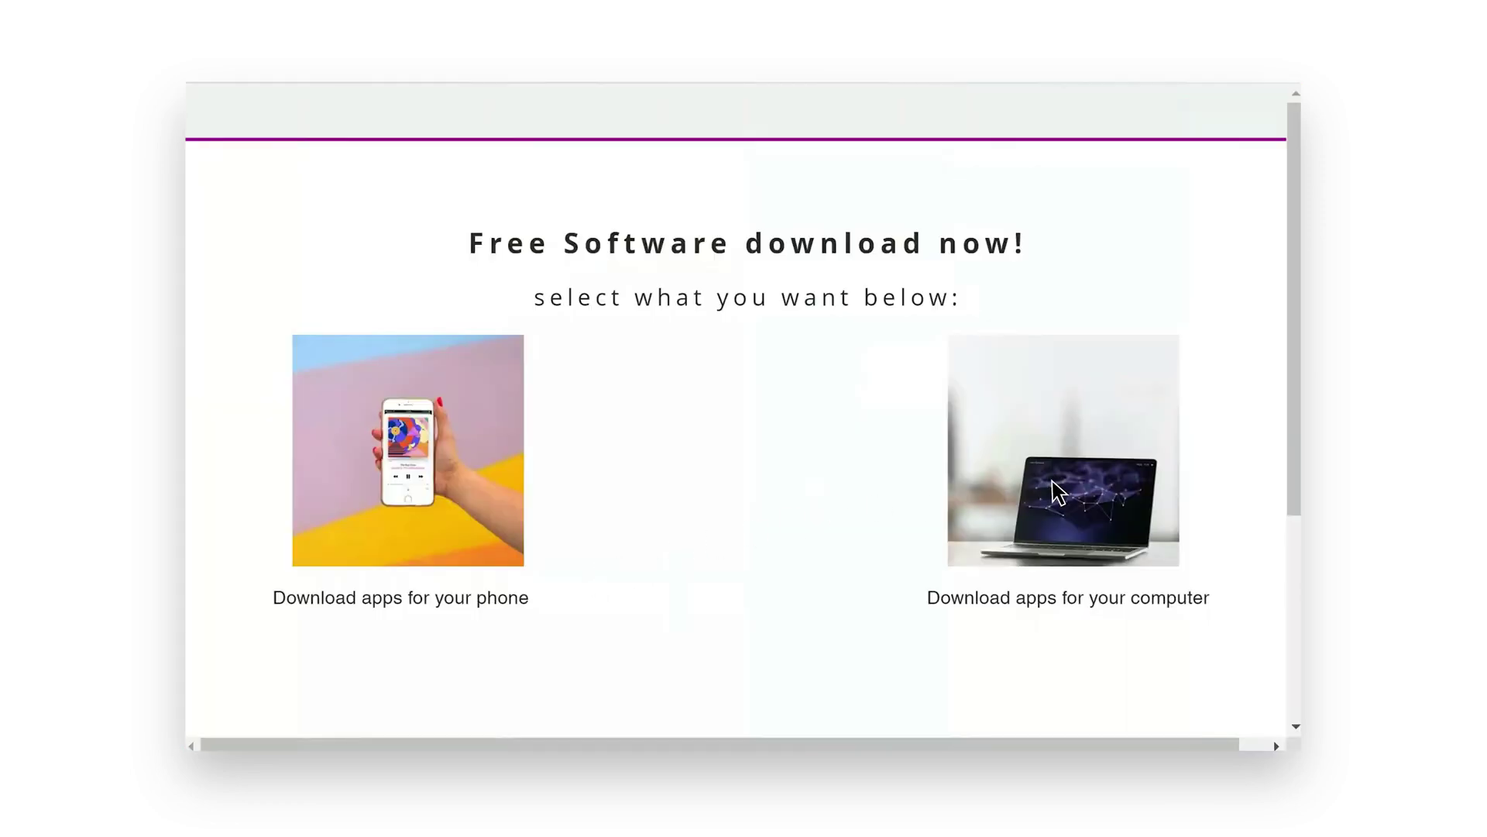
{"action": "left_click", "coordinate": [1057, 492]}
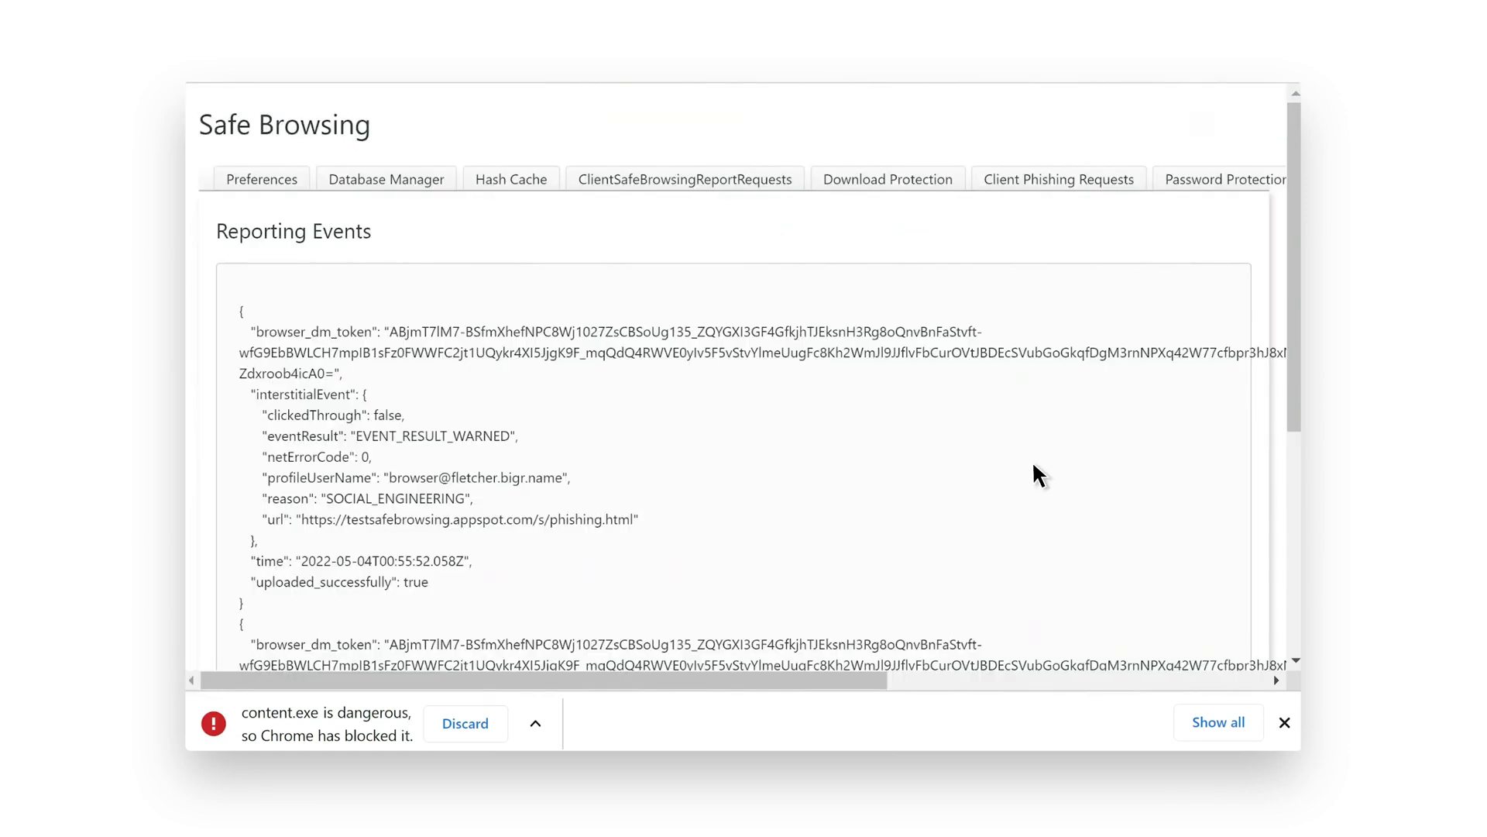
{"action": "scroll", "coordinate": [931, 439], "scroll_direction": "down", "scroll_amount": 4}
{"action": "scroll", "coordinate": [931, 438], "scroll_direction": "down", "scroll_amount": 1}
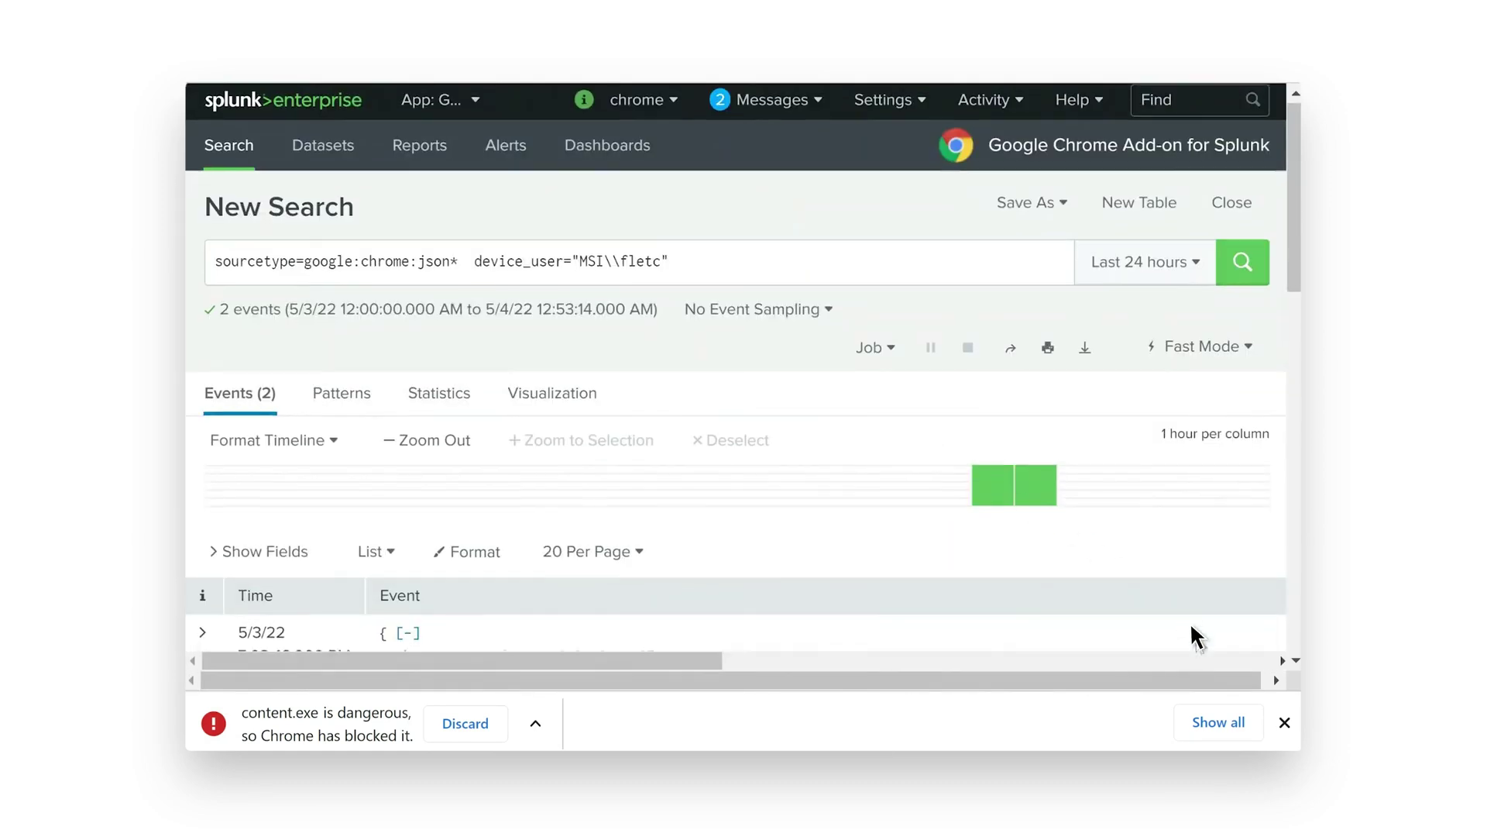
Step: Examine the details of the Chrome events returned by the Splunk Enterprise search for the device user
{"action": "scroll", "coordinate": [1191, 629], "scroll_direction": "down", "scroll_amount": 3}
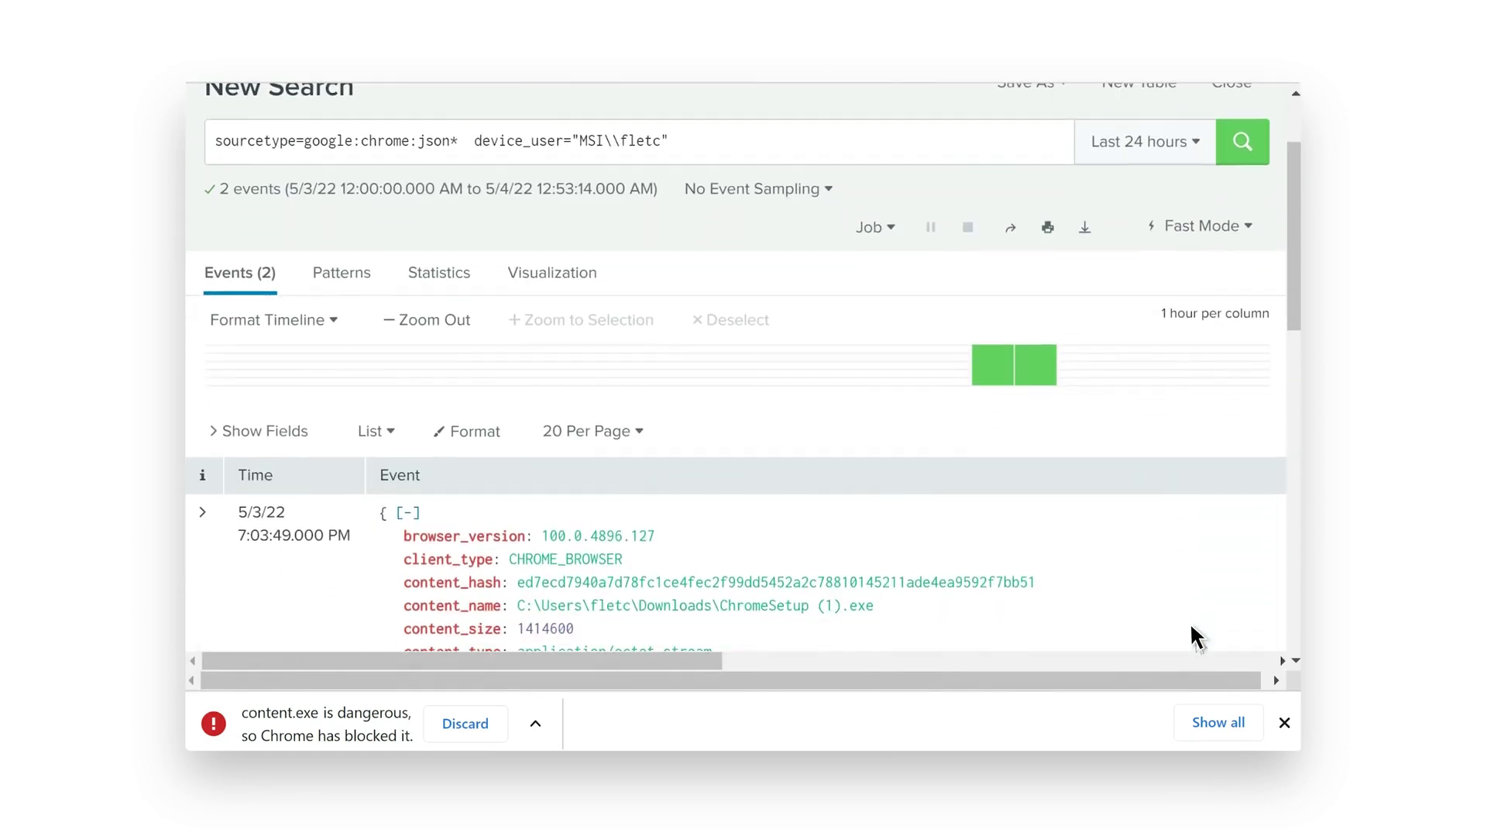
{"action": "scroll", "coordinate": [1191, 626], "scroll_direction": "down", "scroll_amount": 3}
{"action": "scroll", "coordinate": [1193, 637], "scroll_direction": "down", "scroll_amount": 4}
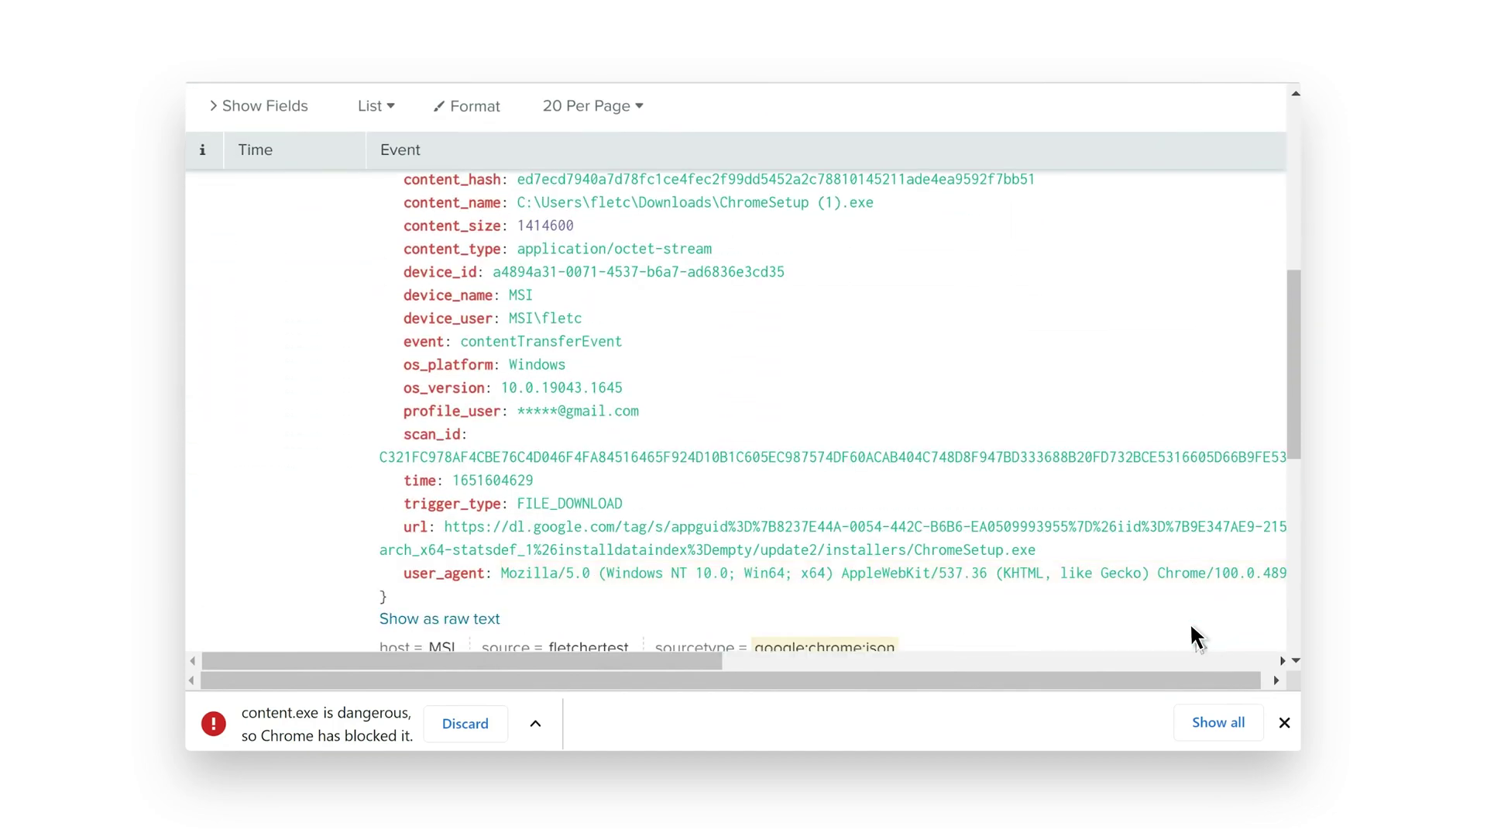
{"action": "scroll", "coordinate": [1197, 637], "scroll_direction": "down", "scroll_amount": 5}
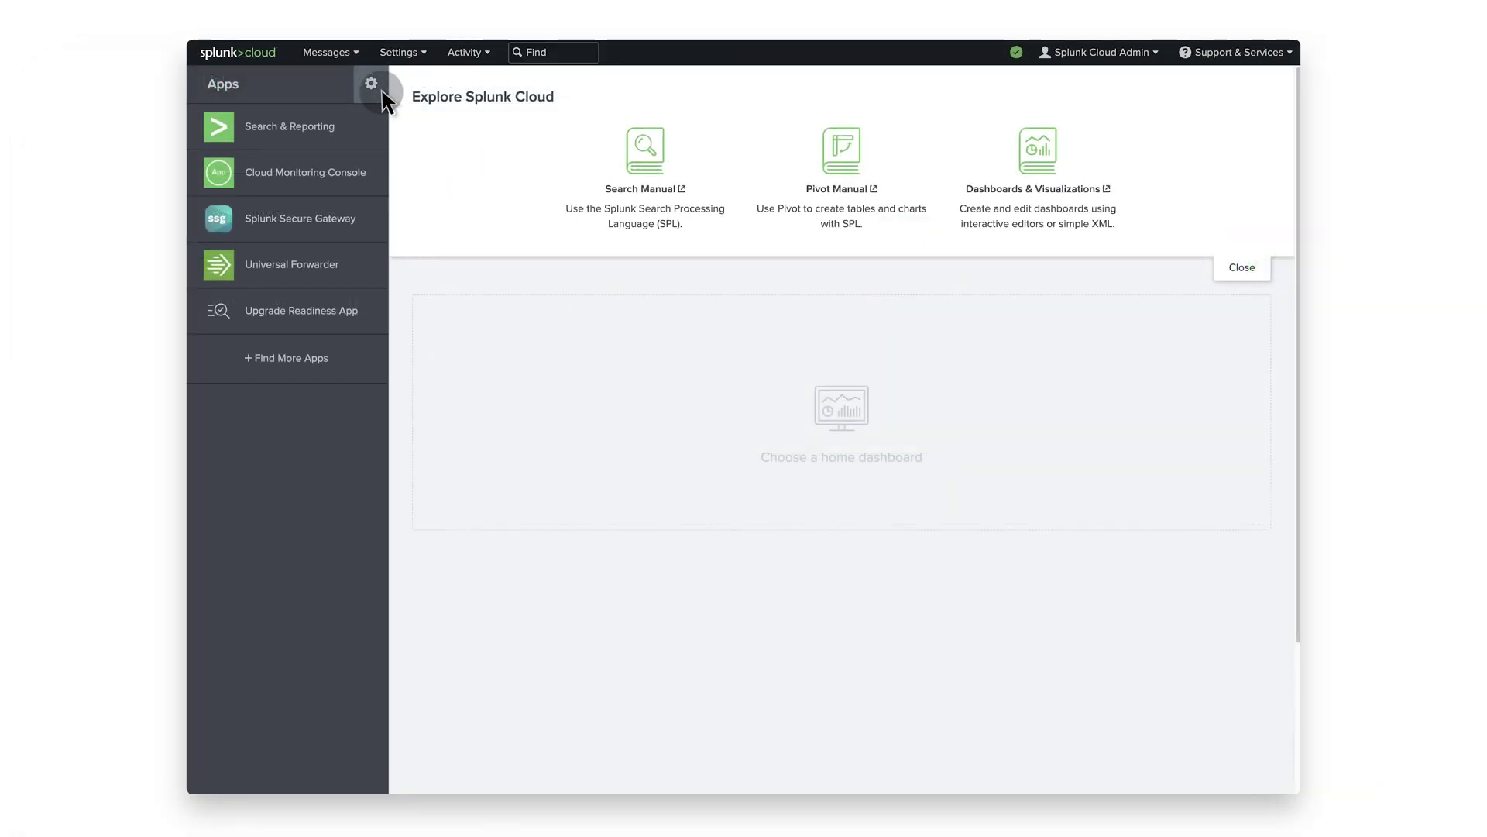
Step: Open the app management page in Splunk Cloud and search the additional apps for "chrome"
{"action": "left_click", "coordinate": [402, 136]}
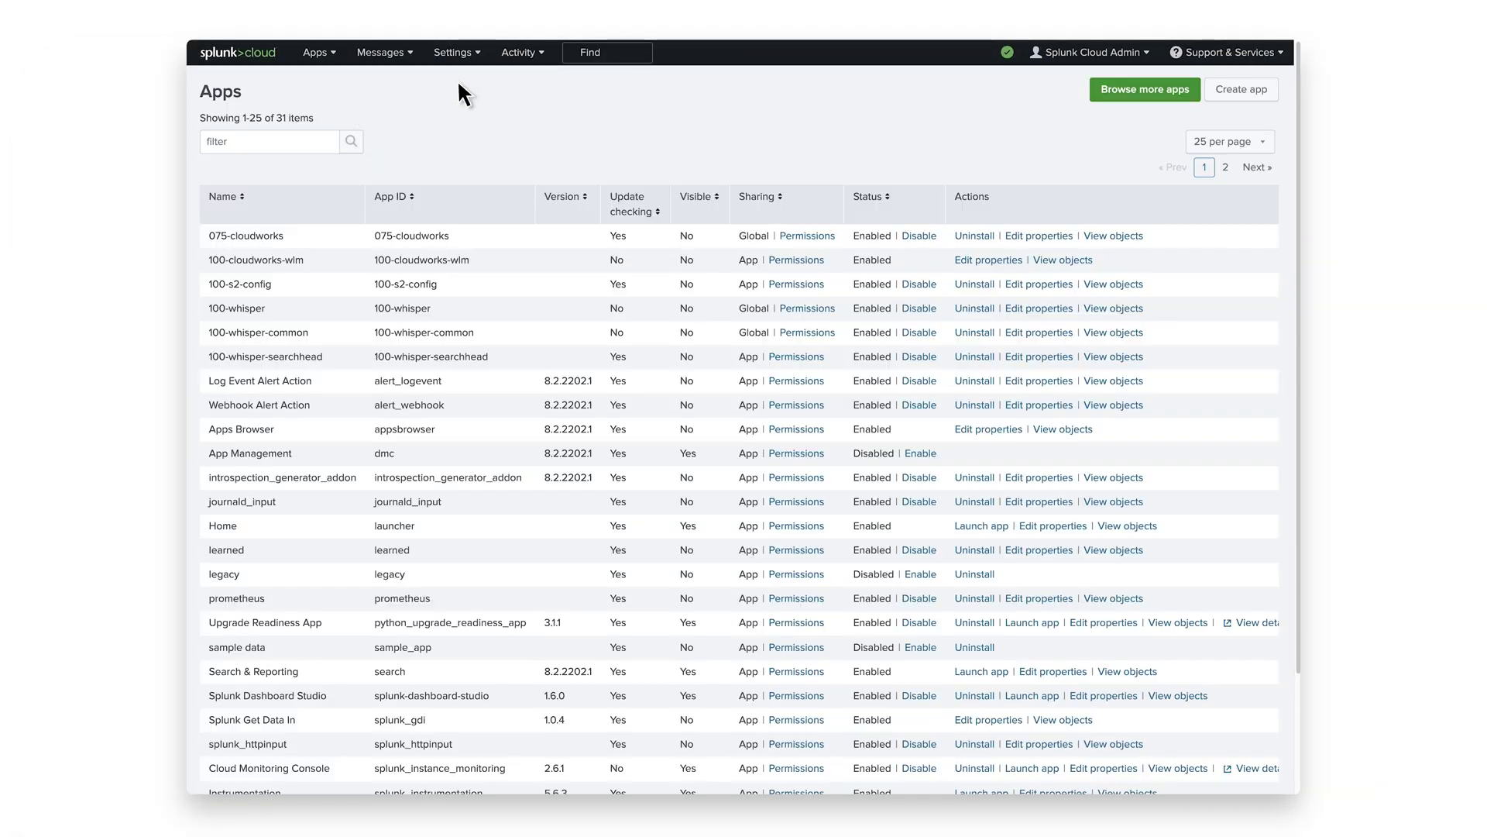
{"action": "left_click", "coordinate": [1164, 92]}
{"action": "type", "text": "chro"}
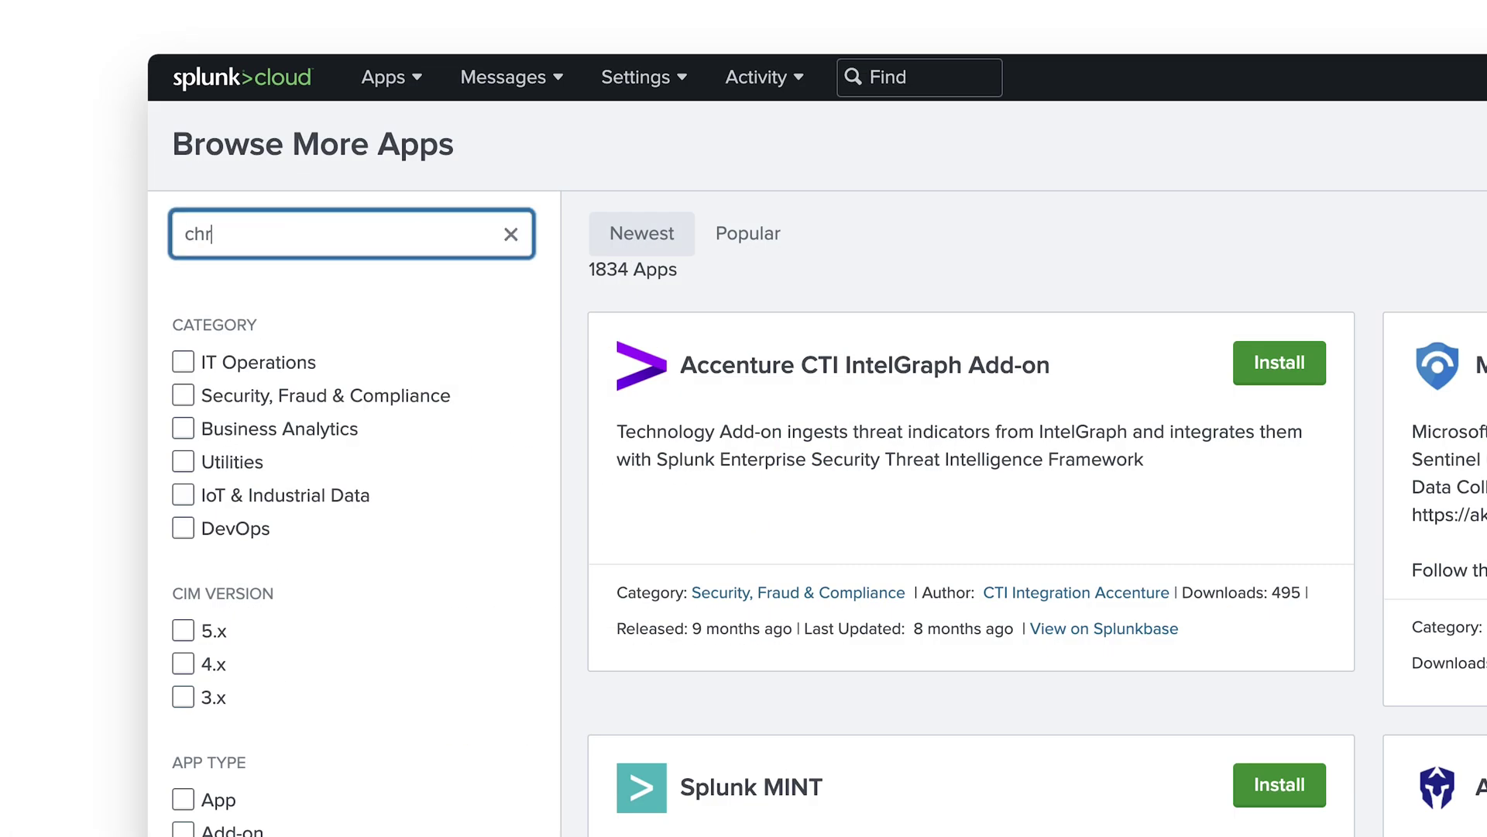
{"action": "type", "text": "me"}
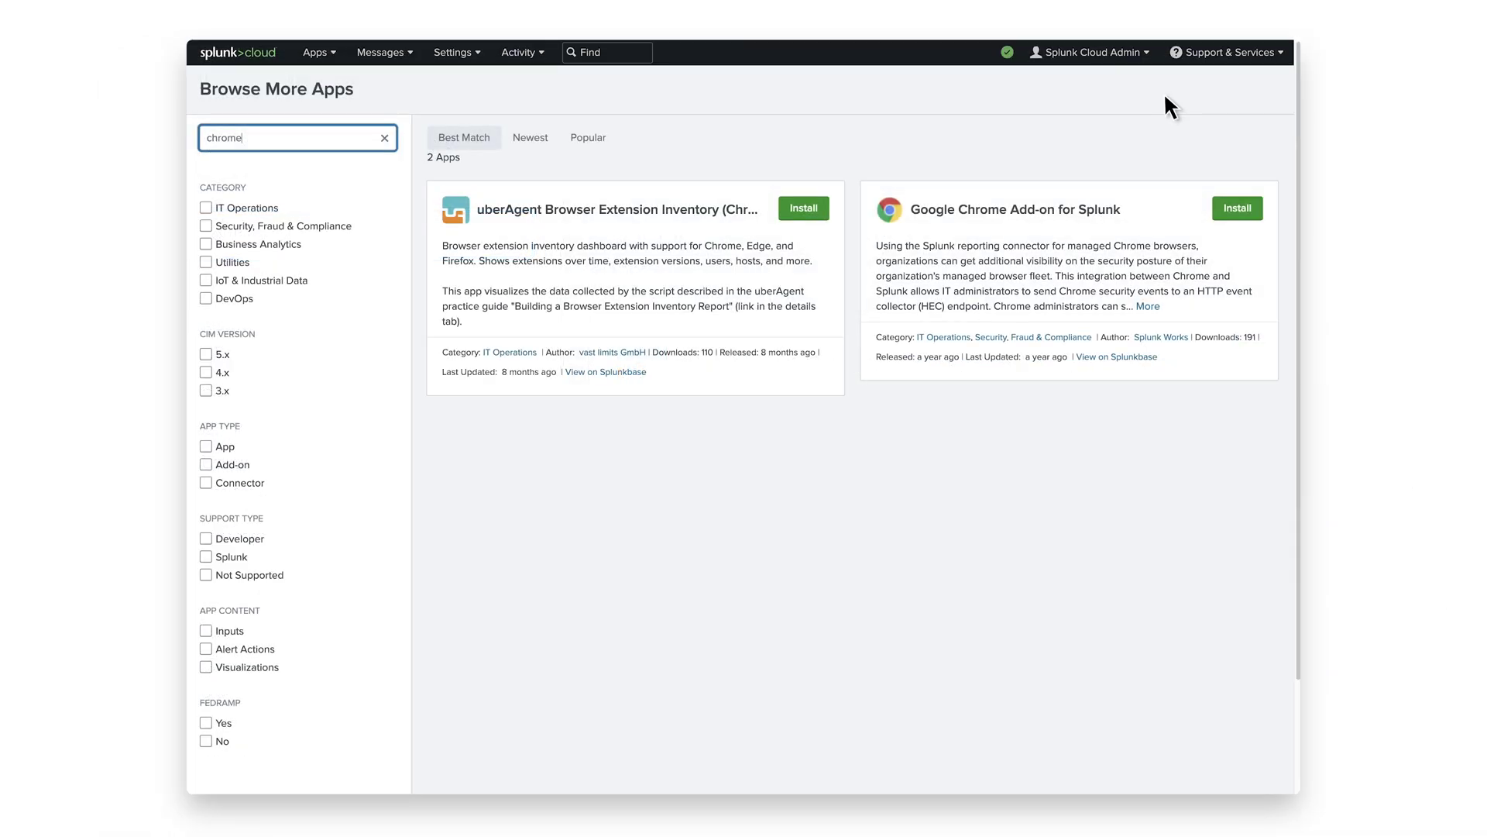
Step: Start installing the Google Chrome Add-on for Splunk and enter the Splunk.com username and password
{"action": "left_click", "coordinate": [1248, 208]}
{"action": "type", "text": "sc_a"}
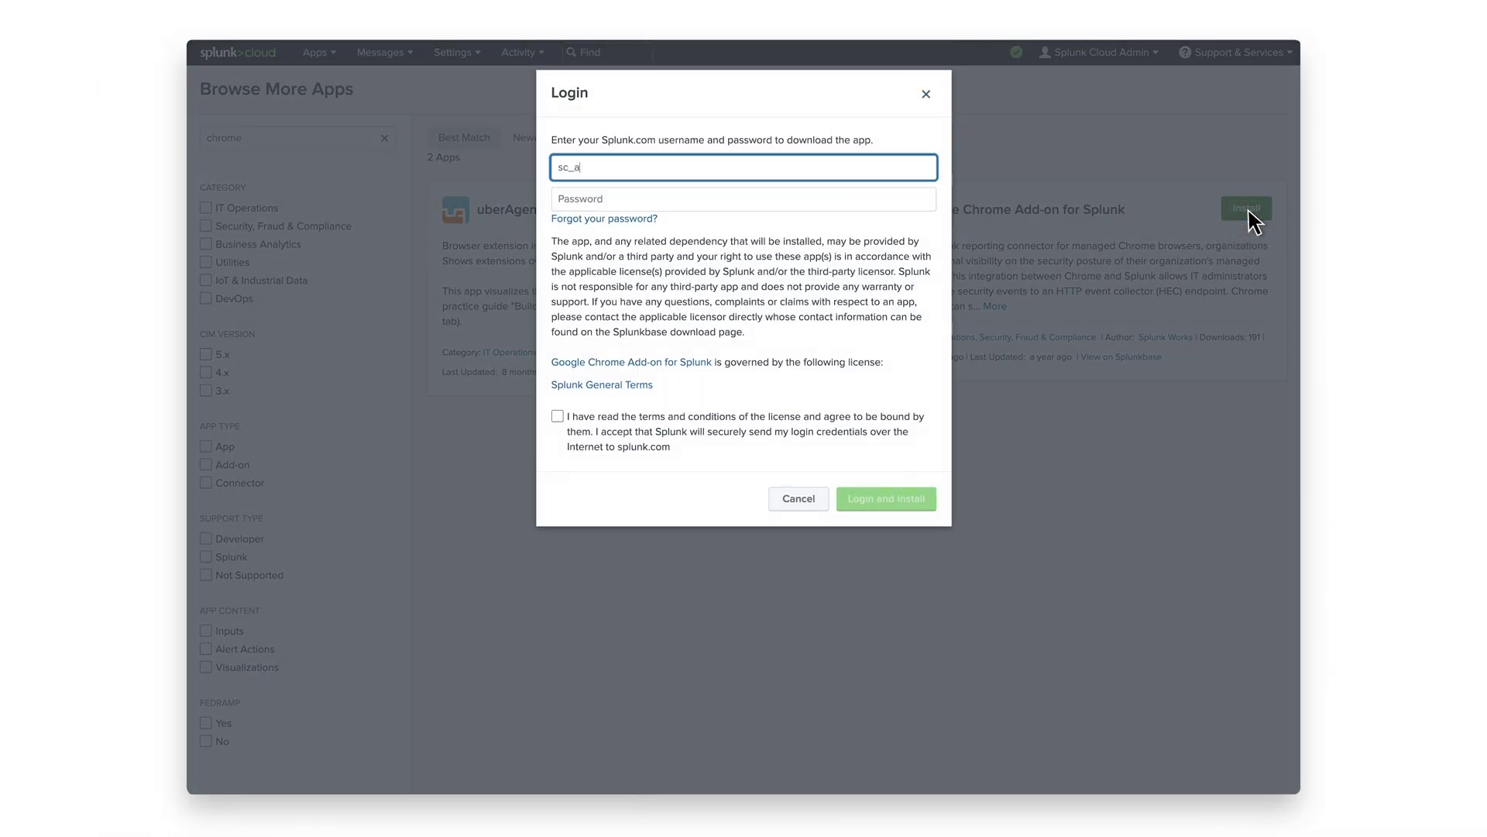
{"action": "type", "text": "dmin"}
{"action": "key", "text": "Tab"}
{"action": "type", "text": "••••••••"}
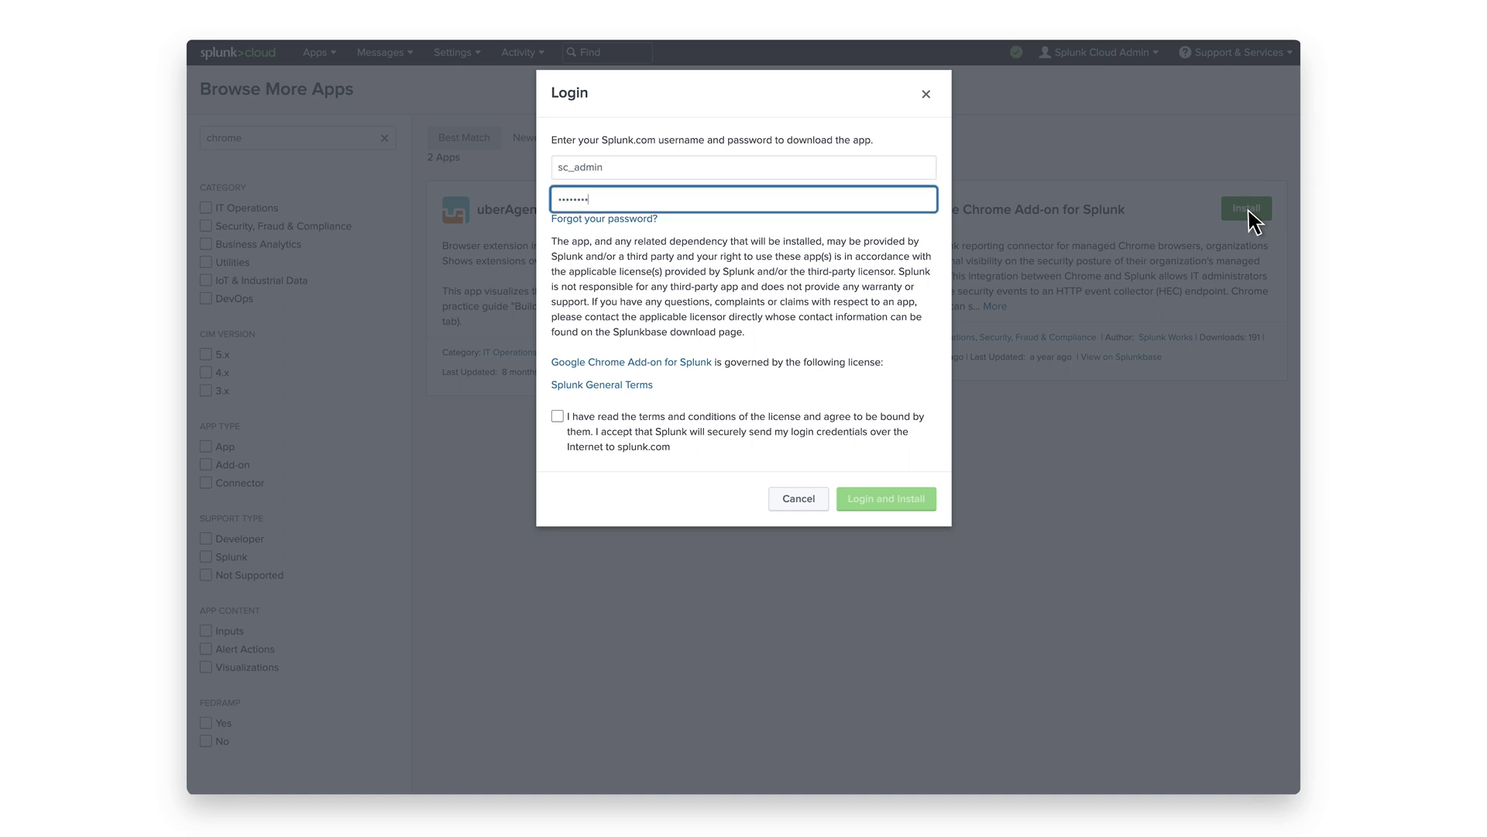
{"action": "type", "text": "•••"}
Step: Accept the license terms, log in to install the add-on, and close the completion dialog
{"action": "left_click", "coordinate": [557, 416]}
{"action": "left_click", "coordinate": [917, 501]}
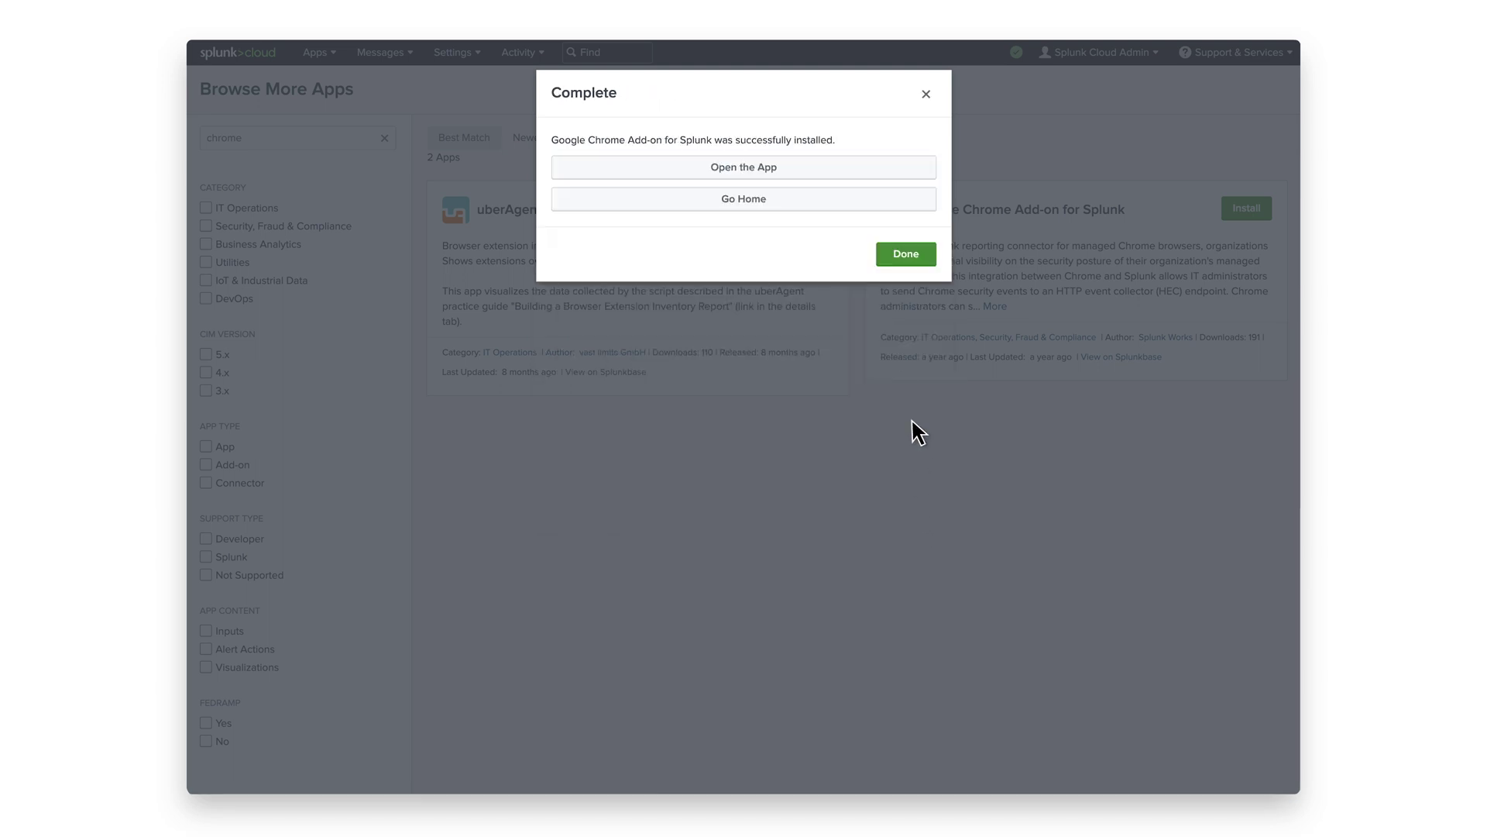
{"action": "left_click", "coordinate": [923, 255]}
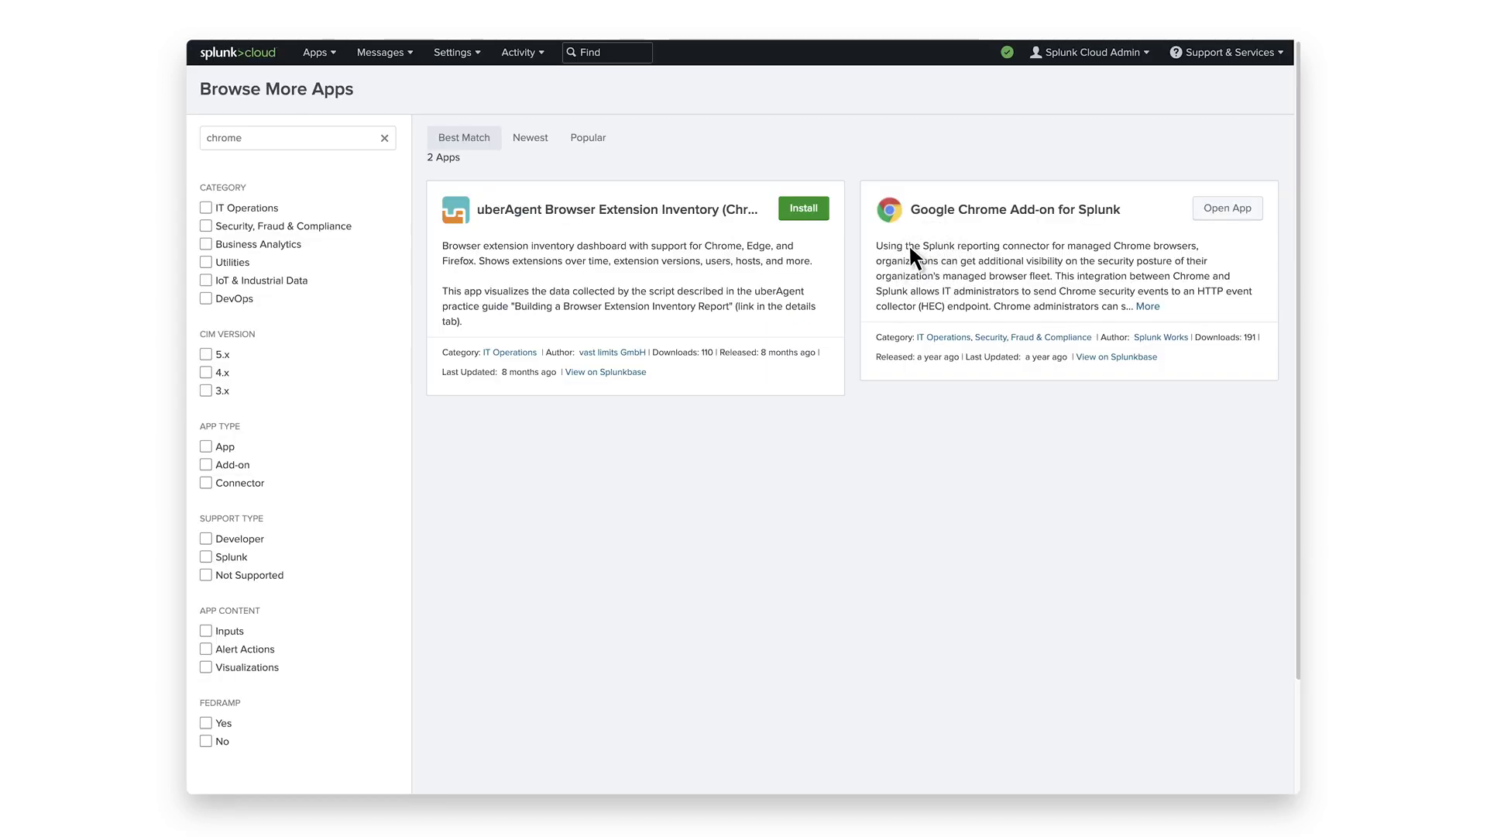
Step: Open the HTTP Event Collector data inputs and save its global settings with all tokens enabled
{"action": "left_click", "coordinate": [221, 54]}
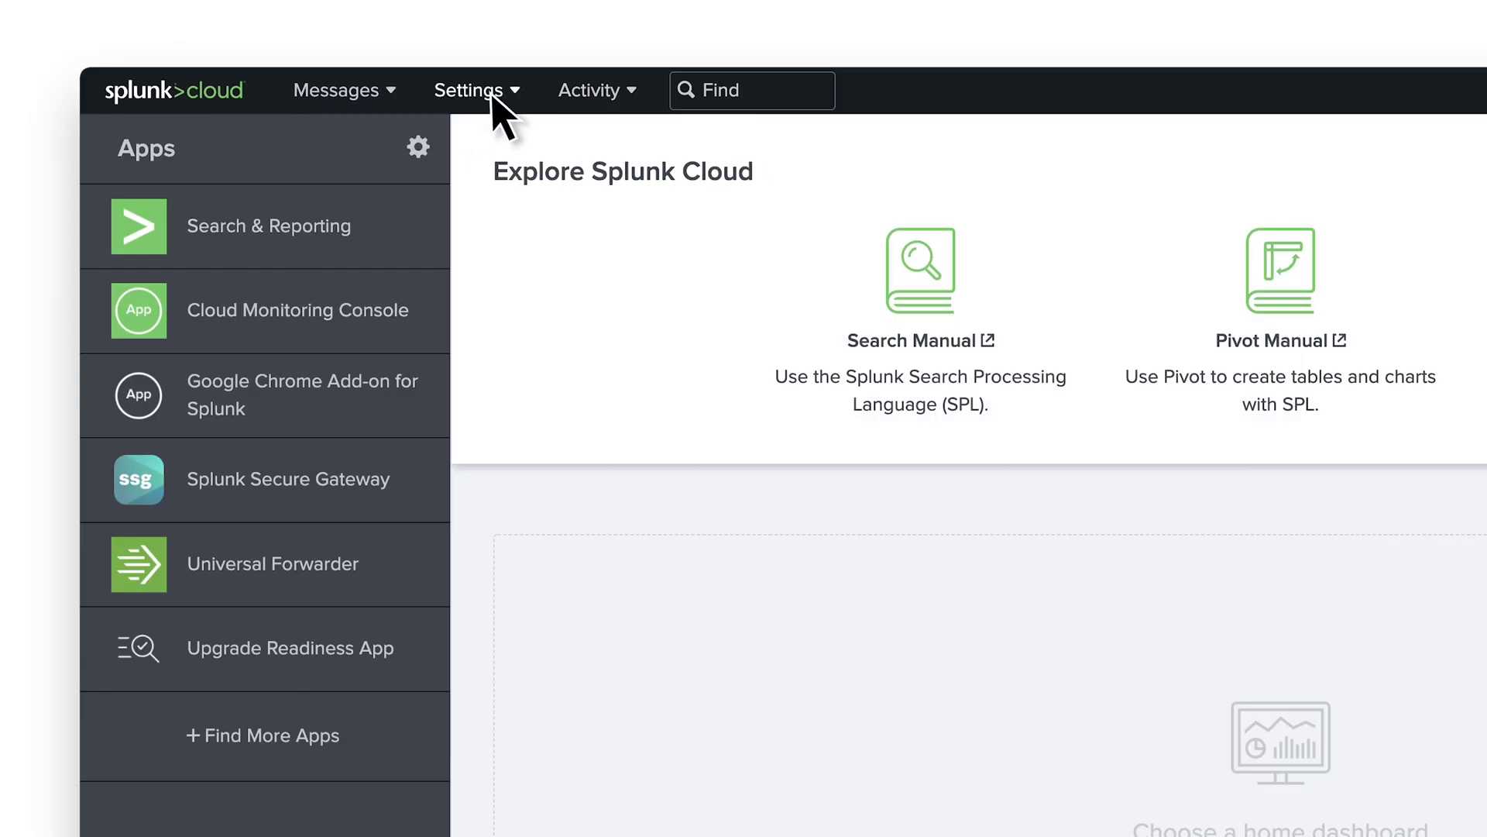
{"action": "left_click", "coordinate": [513, 91]}
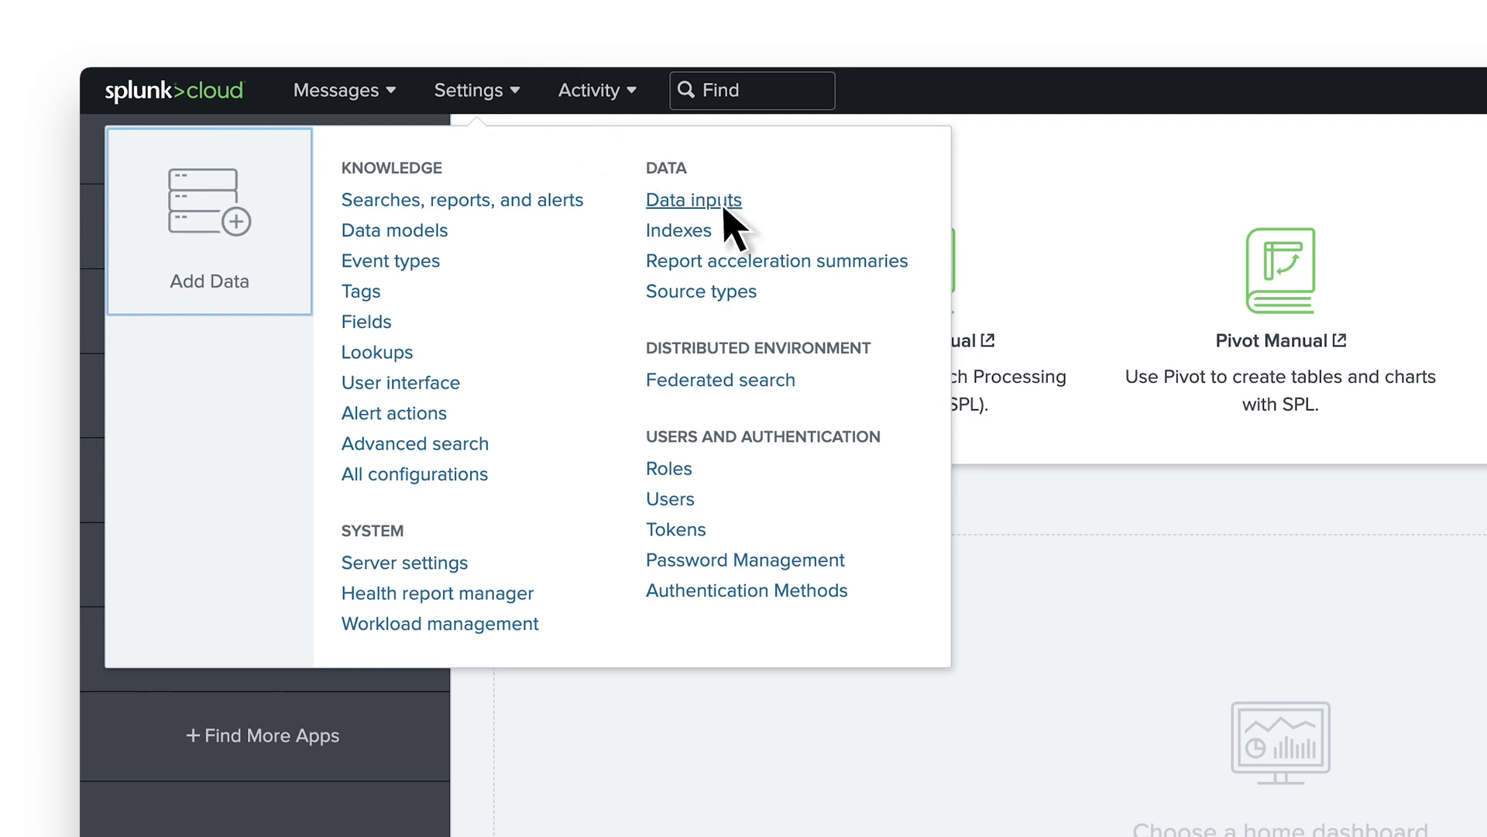
{"action": "left_click", "coordinate": [720, 203]}
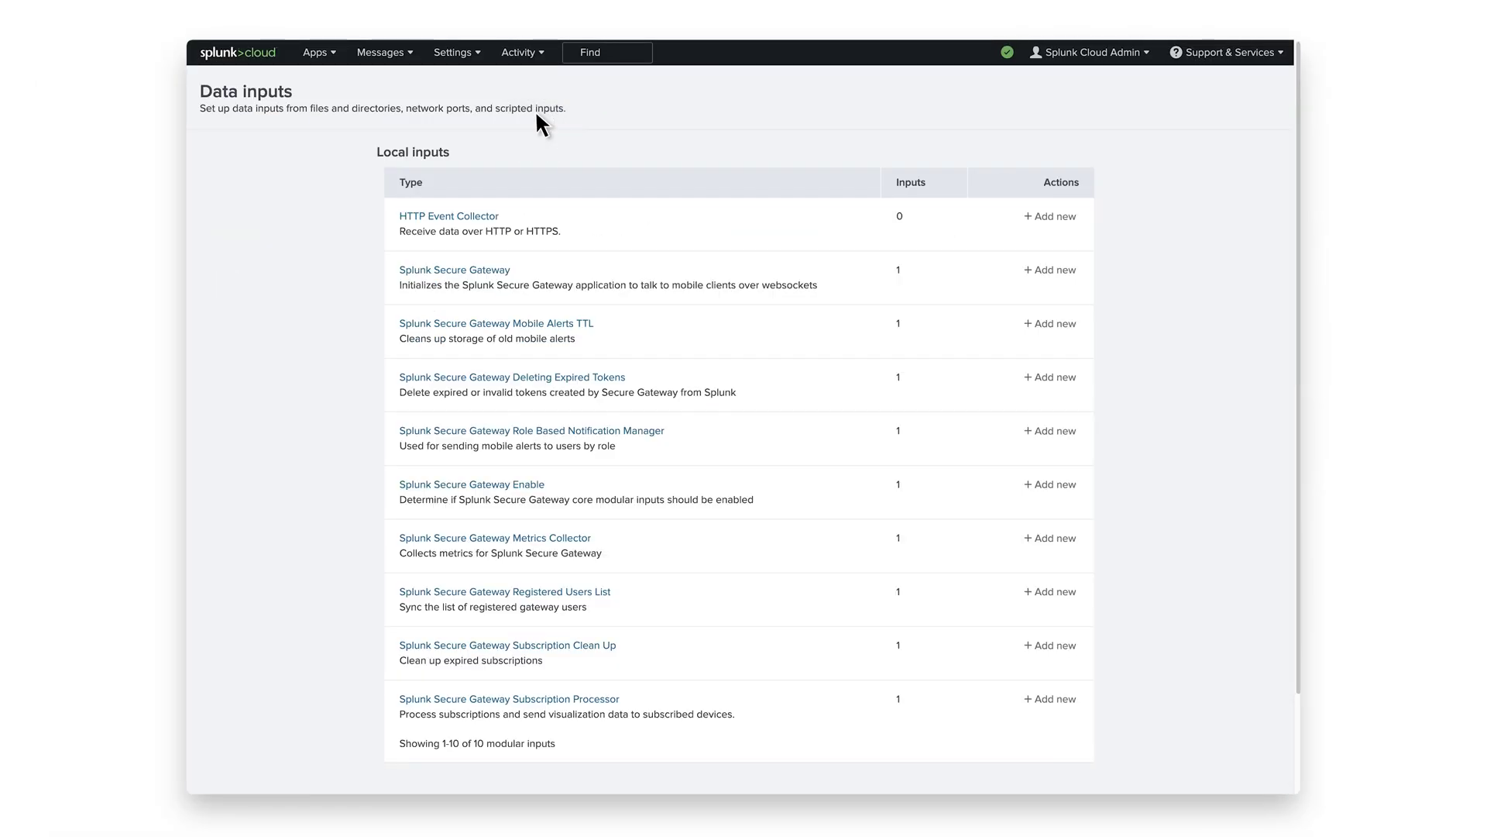
{"action": "left_click", "coordinate": [453, 219]}
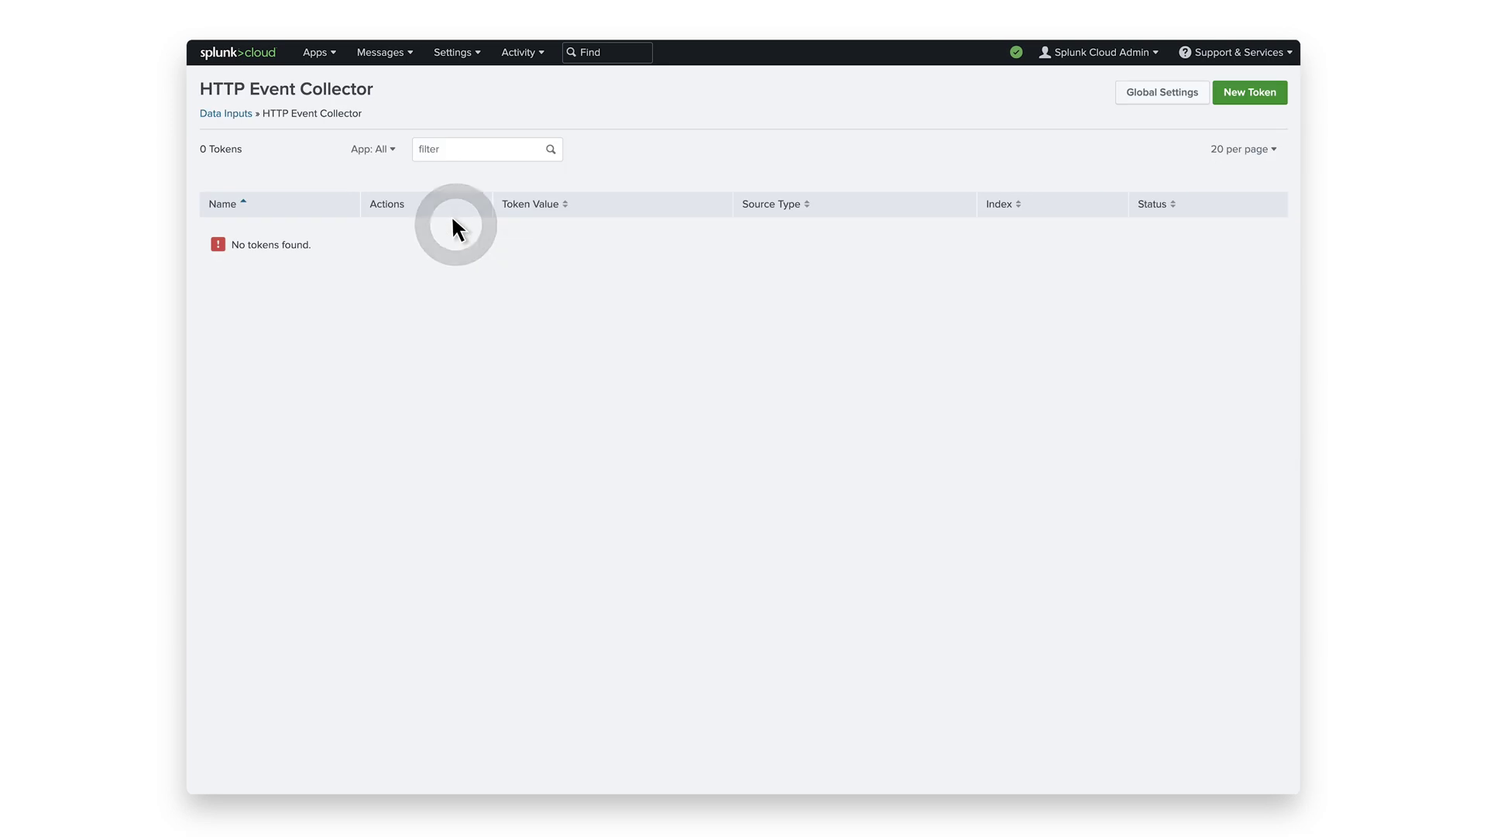
{"action": "left_click", "coordinate": [1190, 107]}
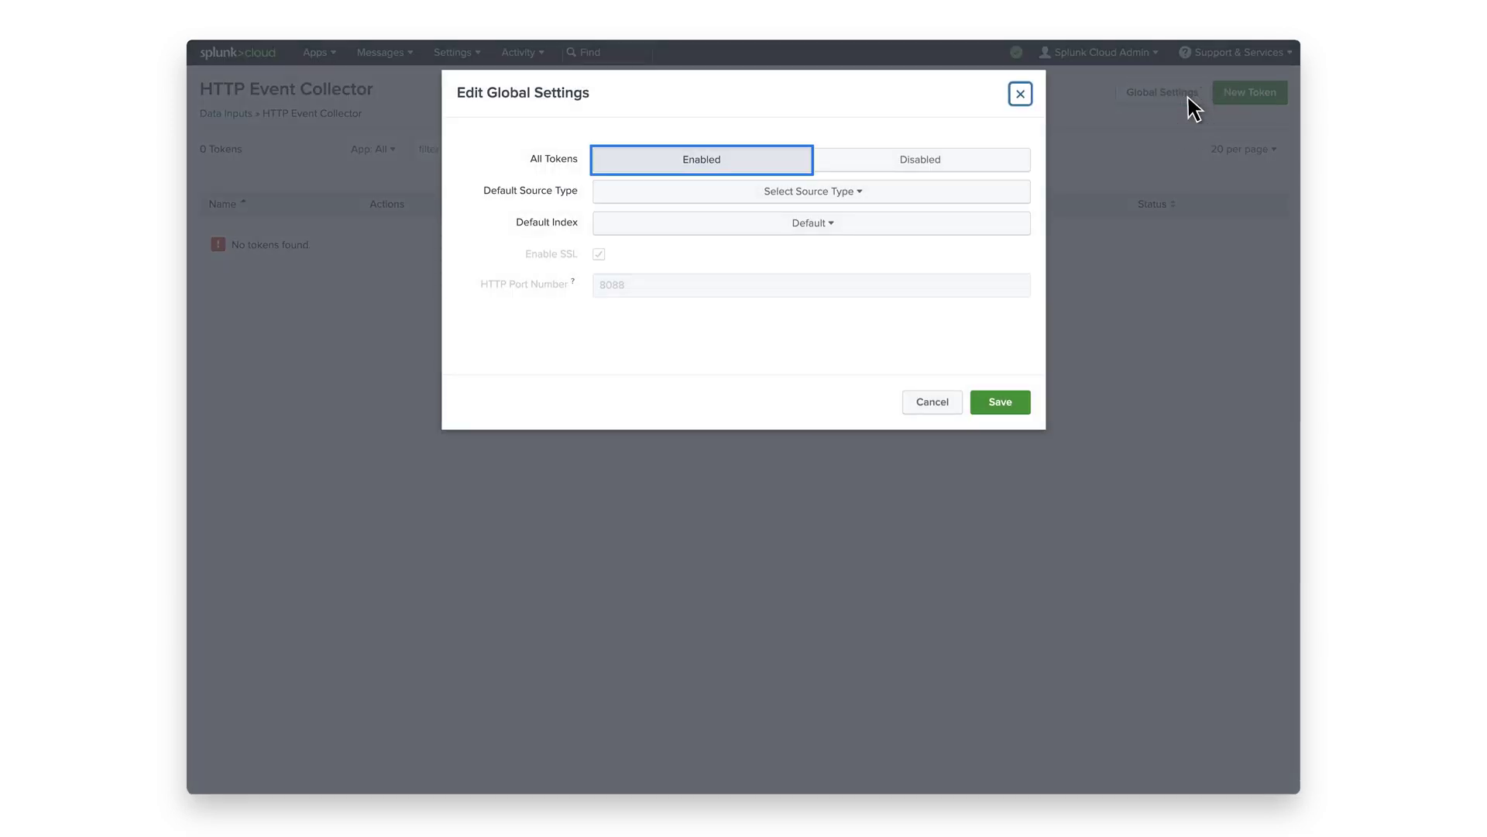
{"action": "left_click", "coordinate": [1014, 404]}
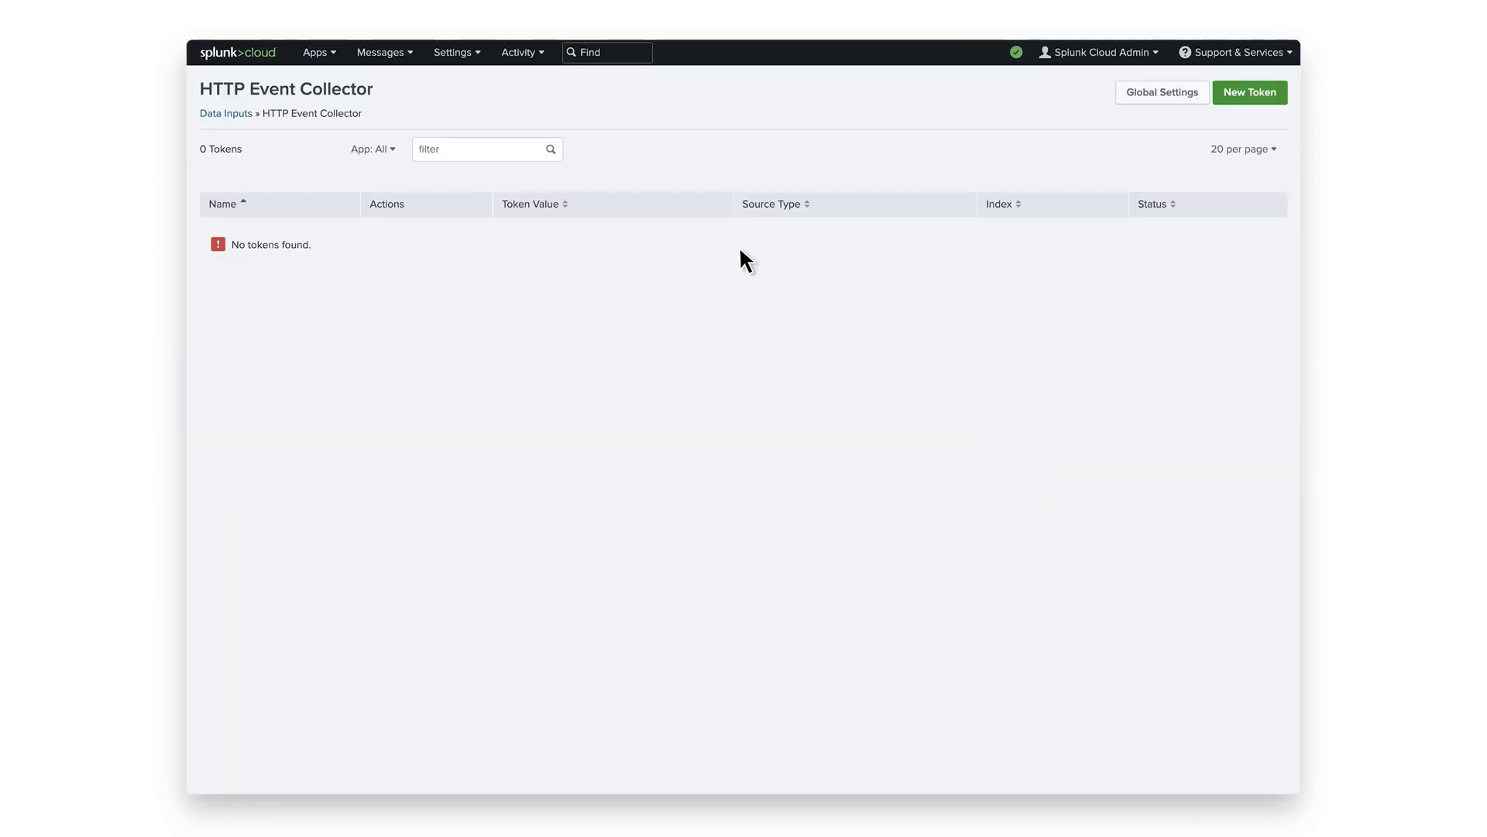
Step: Add a Monitor data input for the HTTP Event Collector with the token name "chrome" and continue to the input settings
{"action": "left_click", "coordinate": [263, 55]}
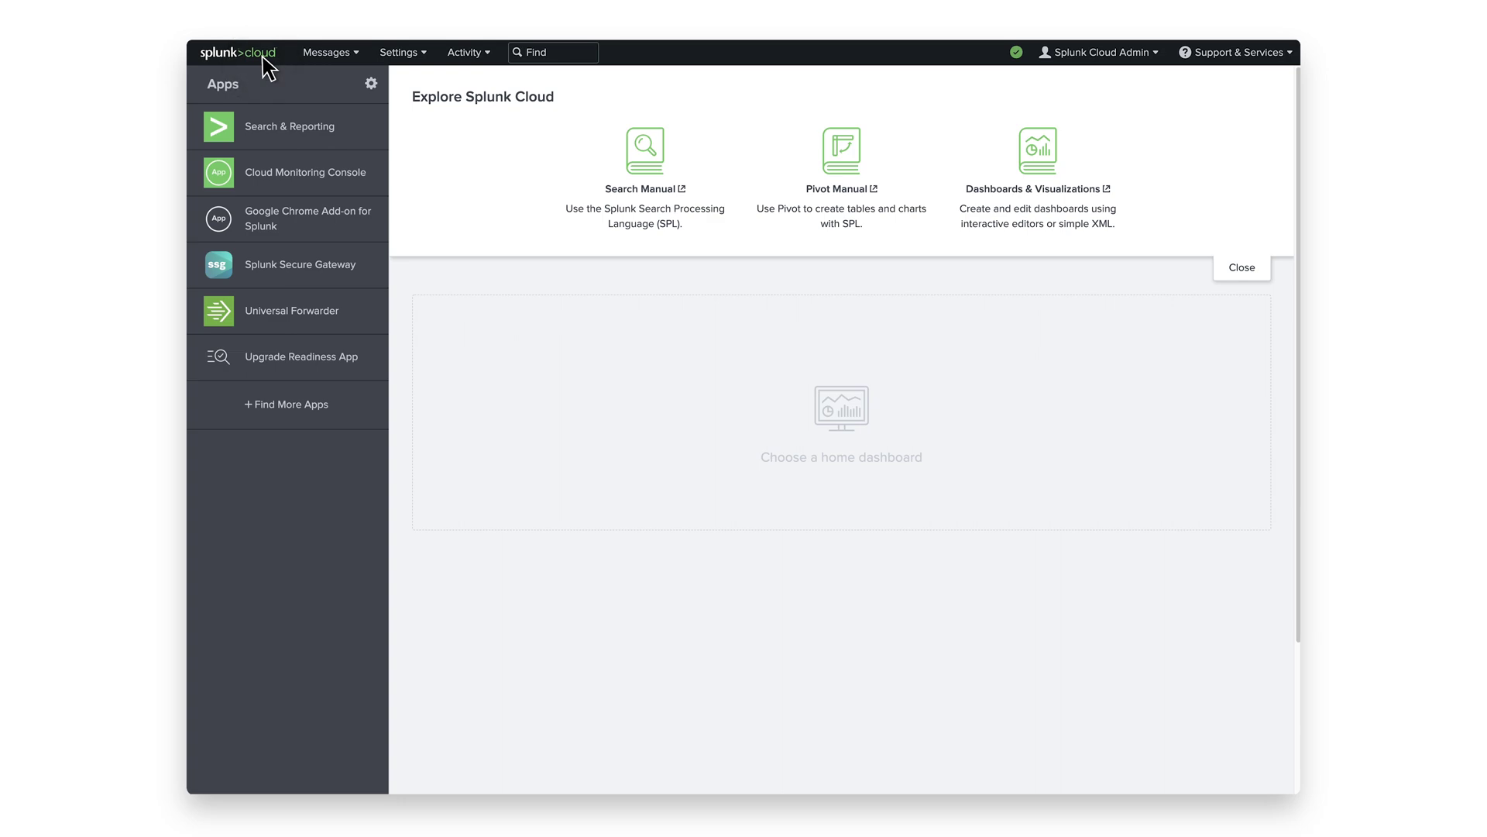
{"action": "left_click", "coordinate": [423, 55]}
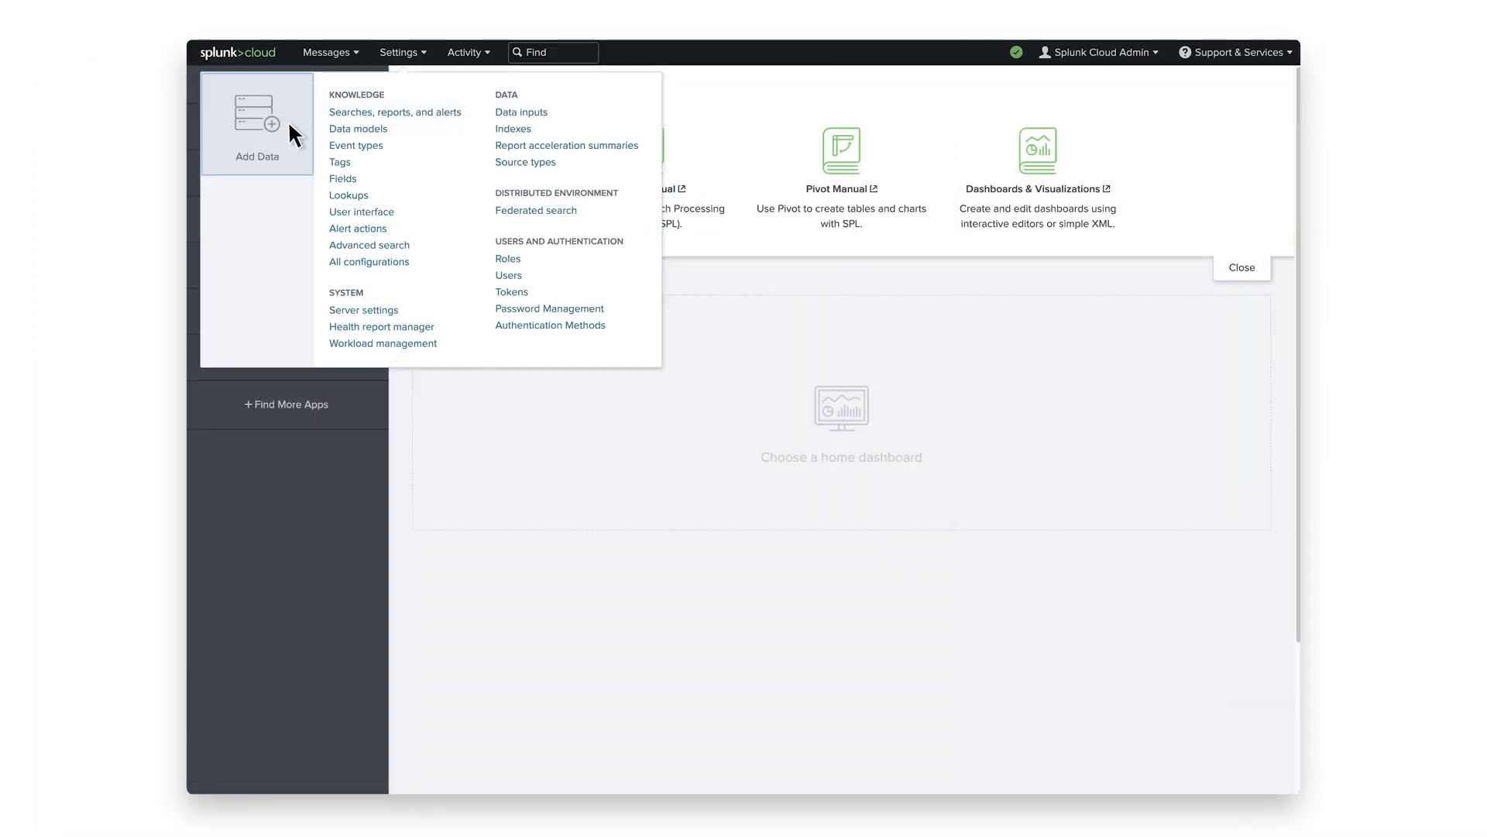
{"action": "left_click", "coordinate": [273, 227]}
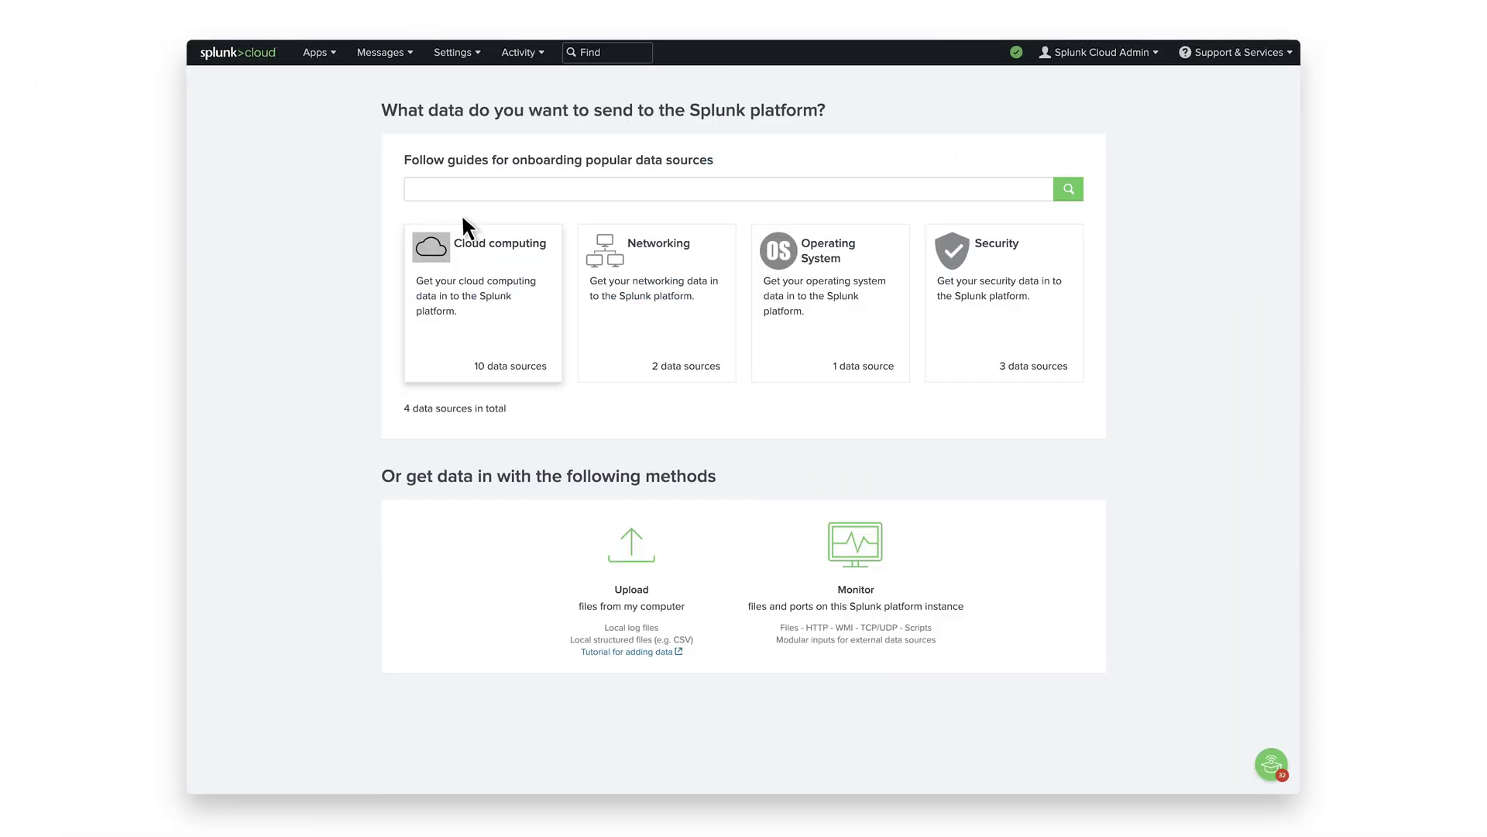
{"action": "left_click", "coordinate": [914, 546]}
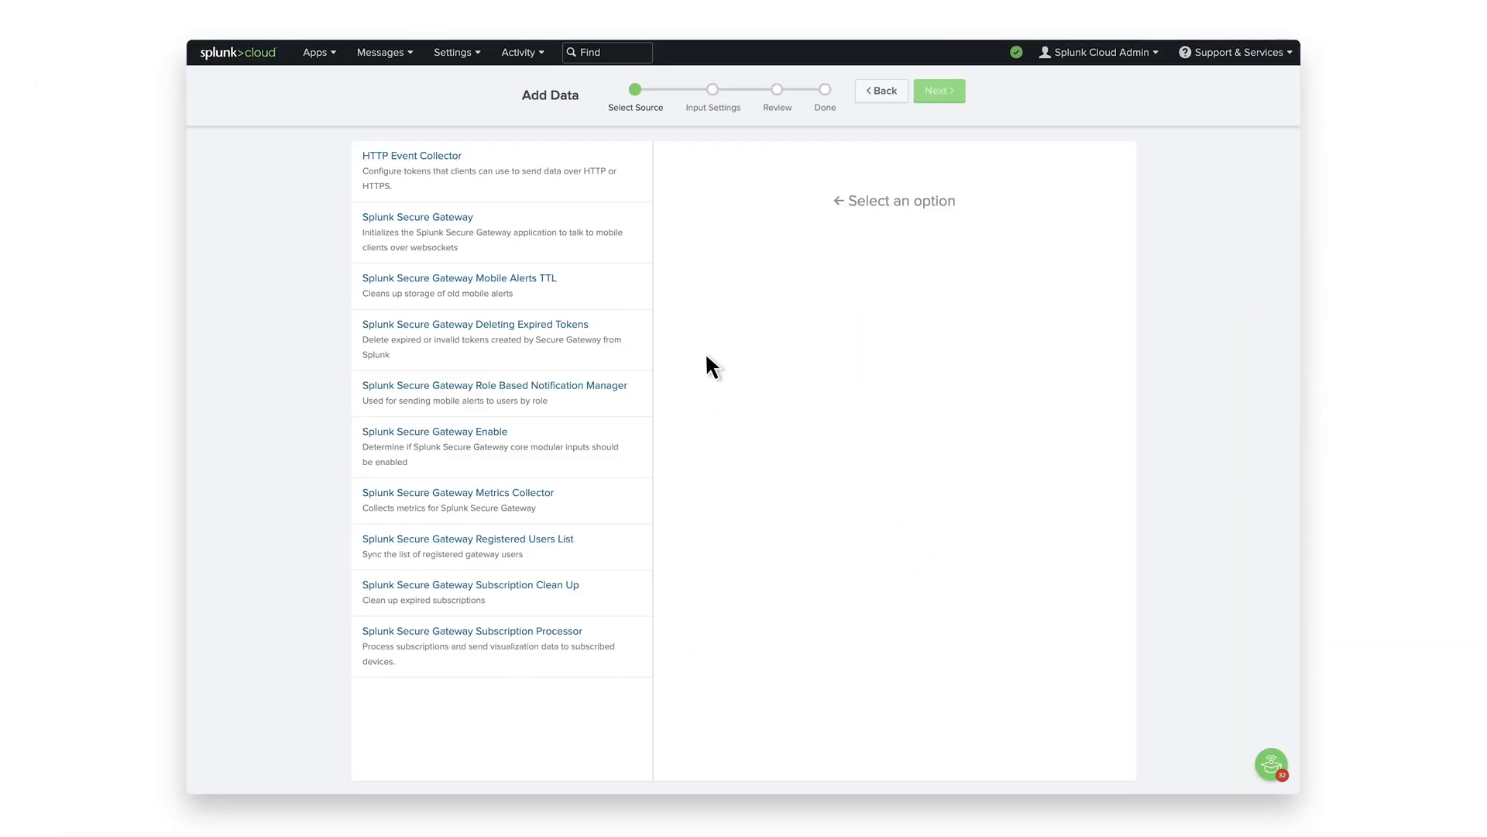
{"action": "left_click", "coordinate": [458, 177]}
{"action": "type", "text": "chrome"}
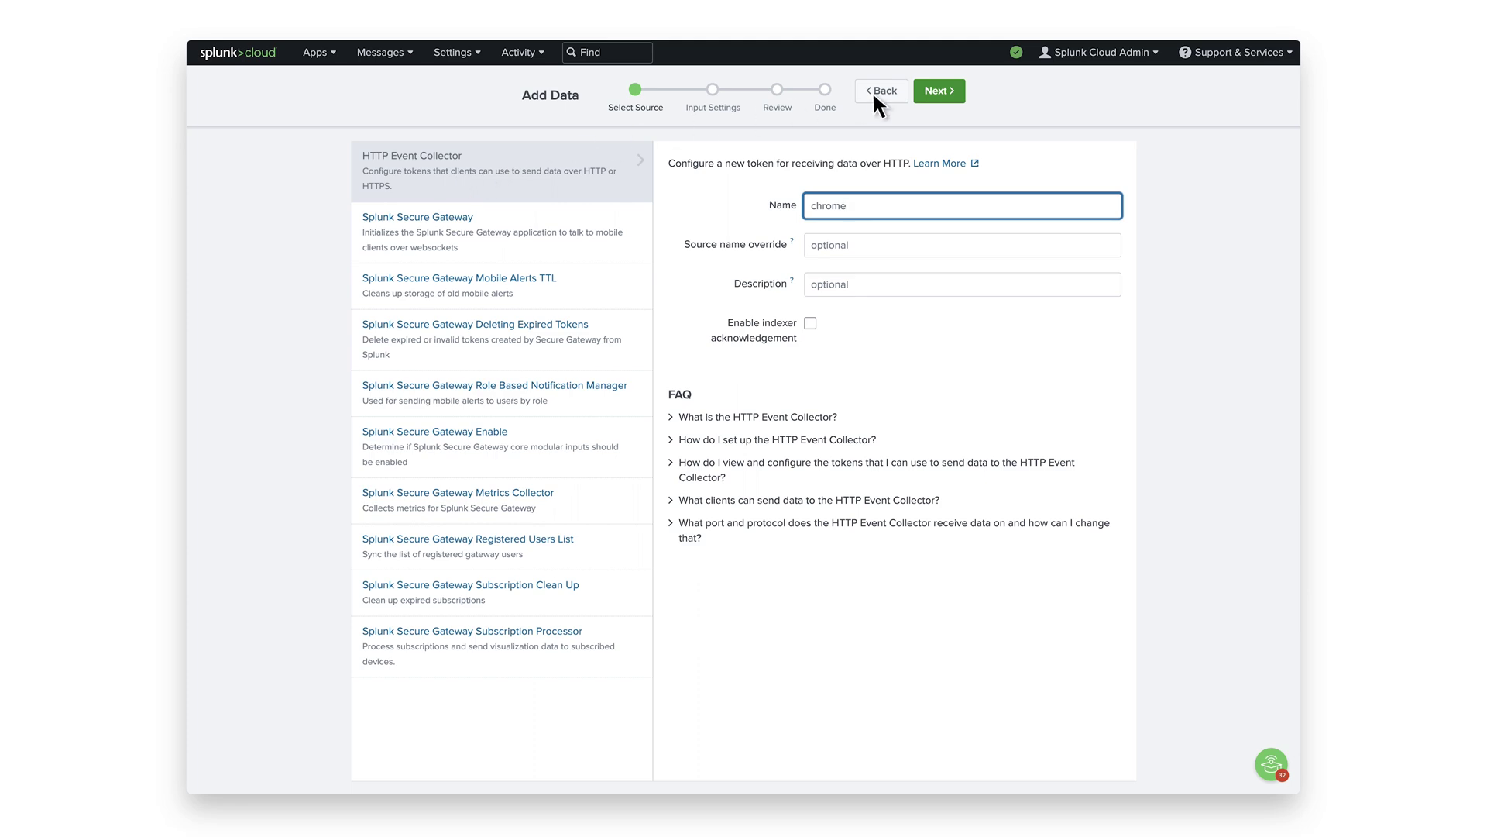
{"action": "left_click", "coordinate": [952, 91]}
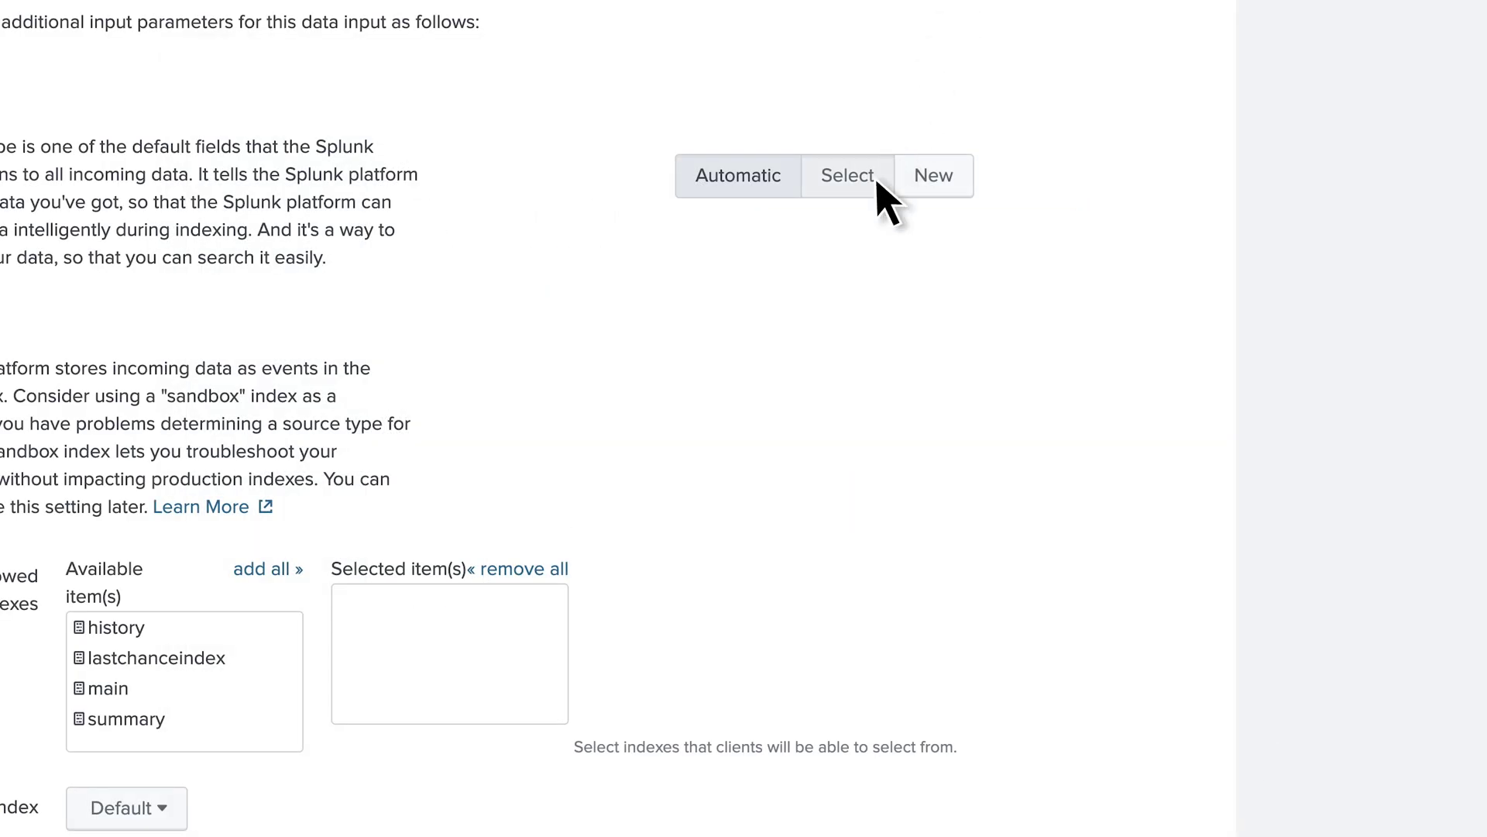
Step: Select the source type google:chrome:json for the token, then review and submit the data input
{"action": "left_click", "coordinate": [925, 272]}
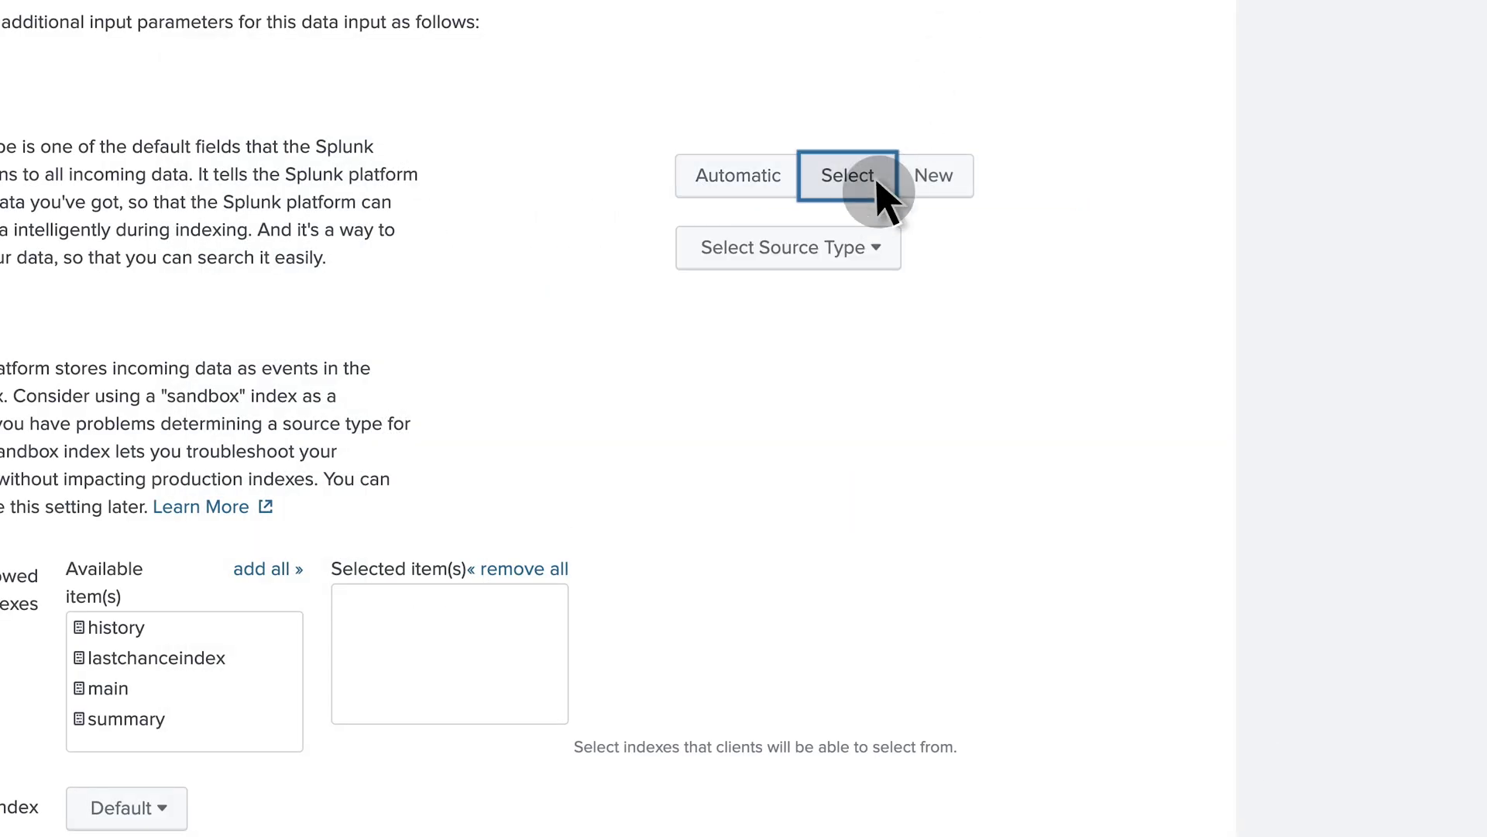
{"action": "left_click", "coordinate": [879, 248]}
{"action": "type", "text": "google"}
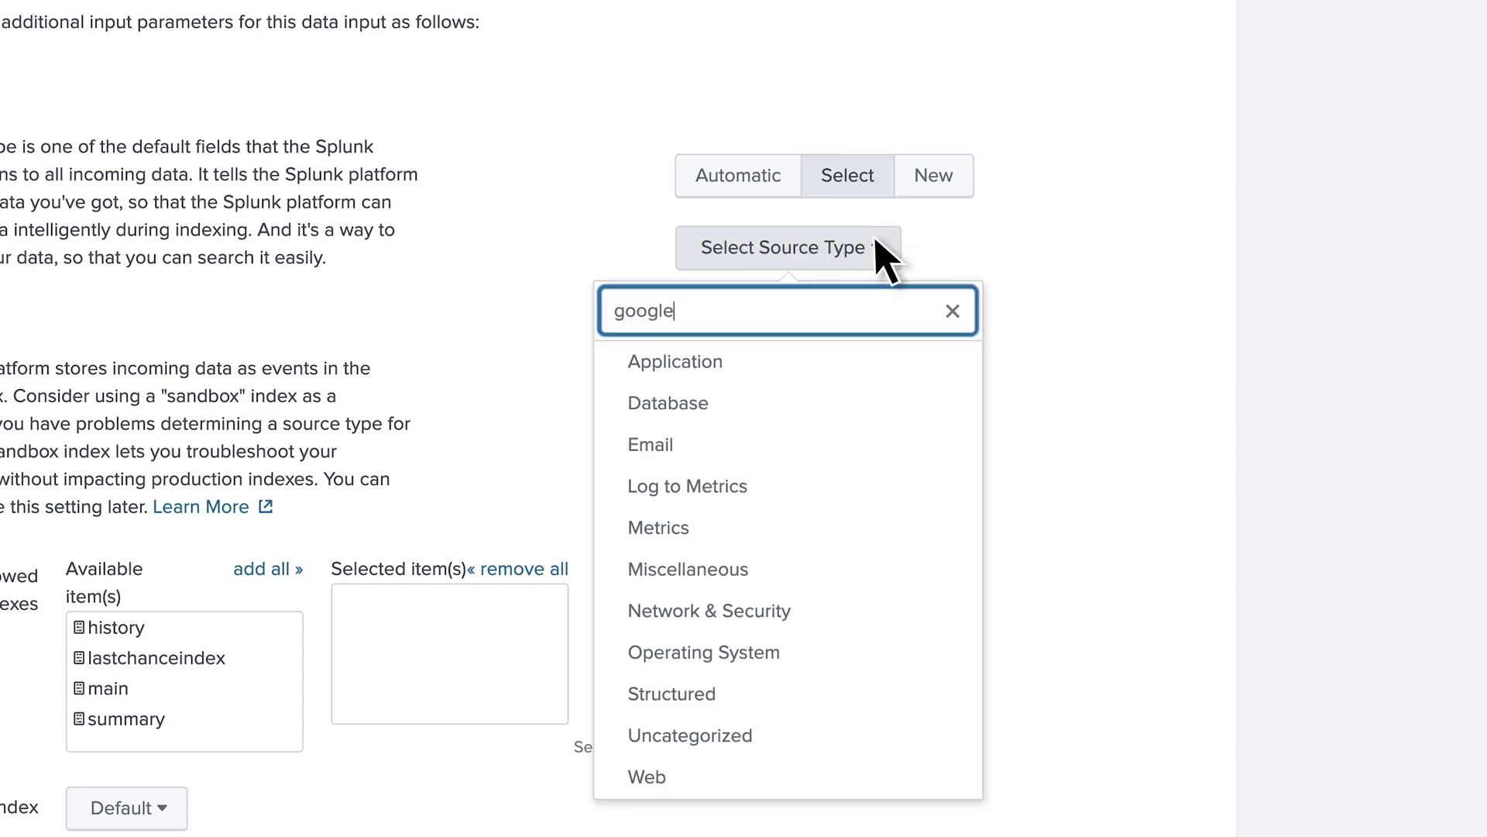
{"action": "left_click", "coordinate": [850, 361]}
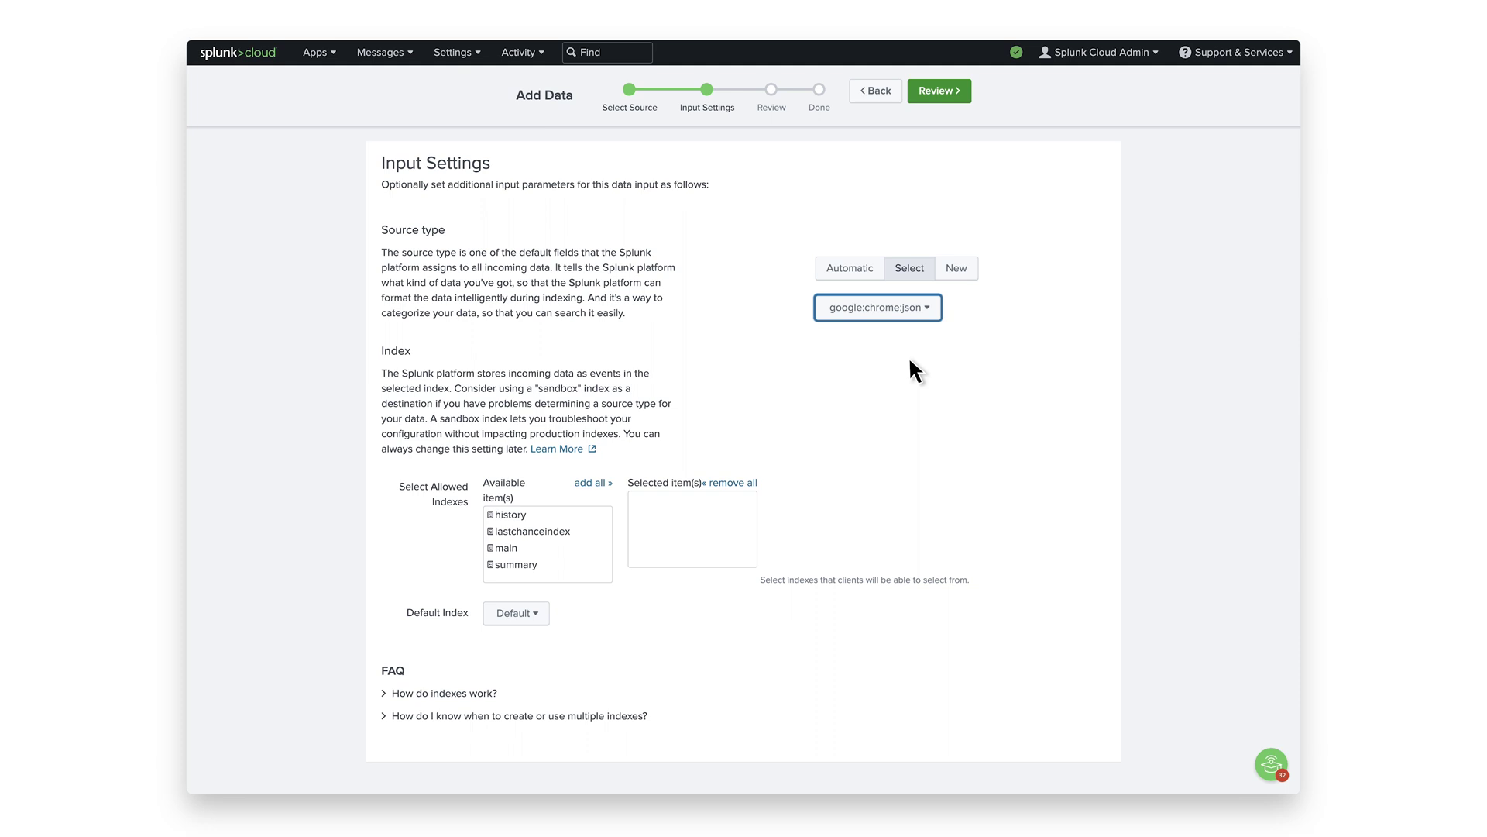
{"action": "left_click", "coordinate": [959, 90]}
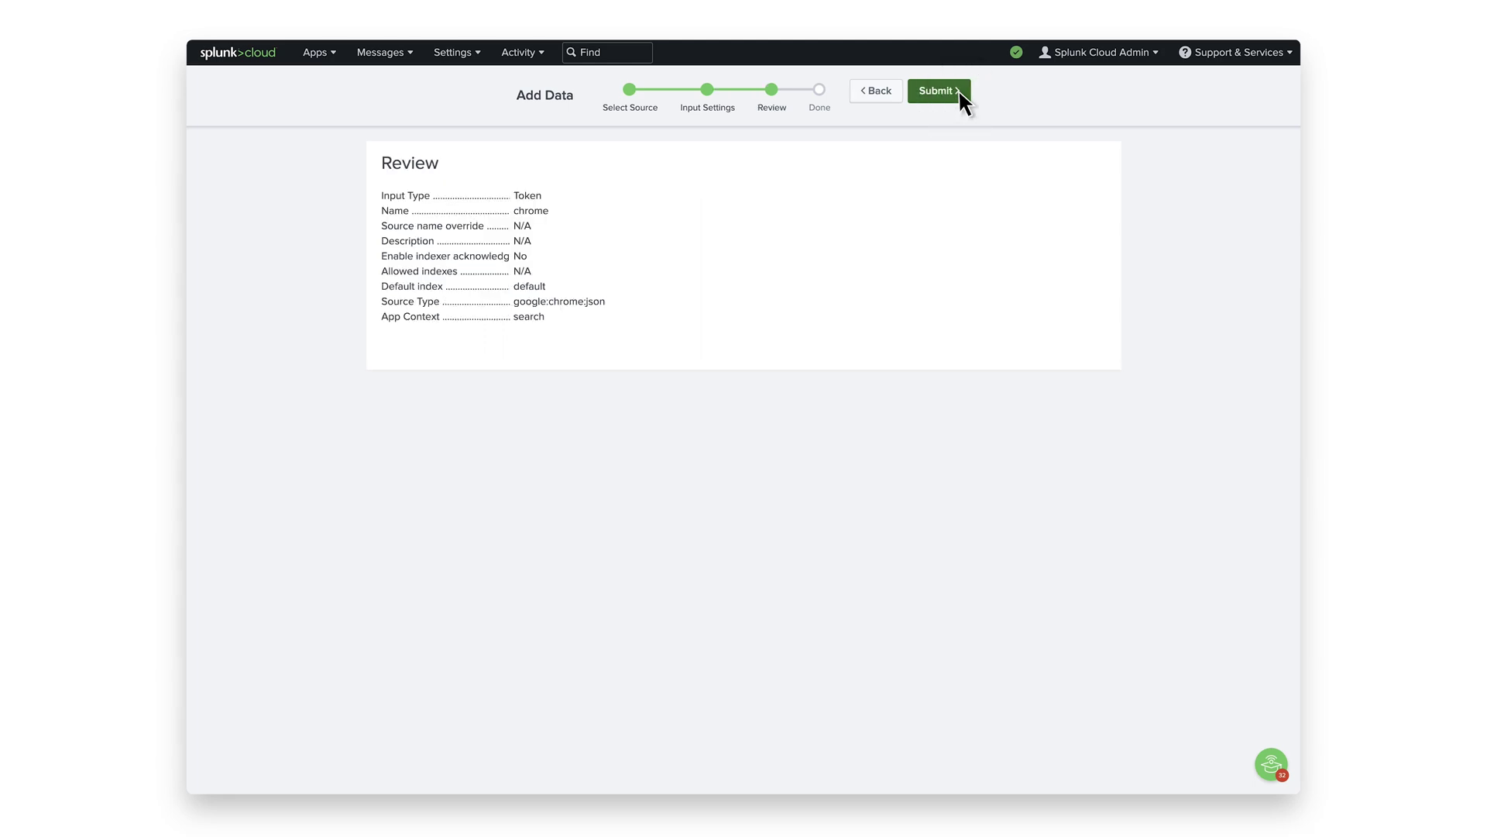
{"action": "left_click", "coordinate": [959, 90]}
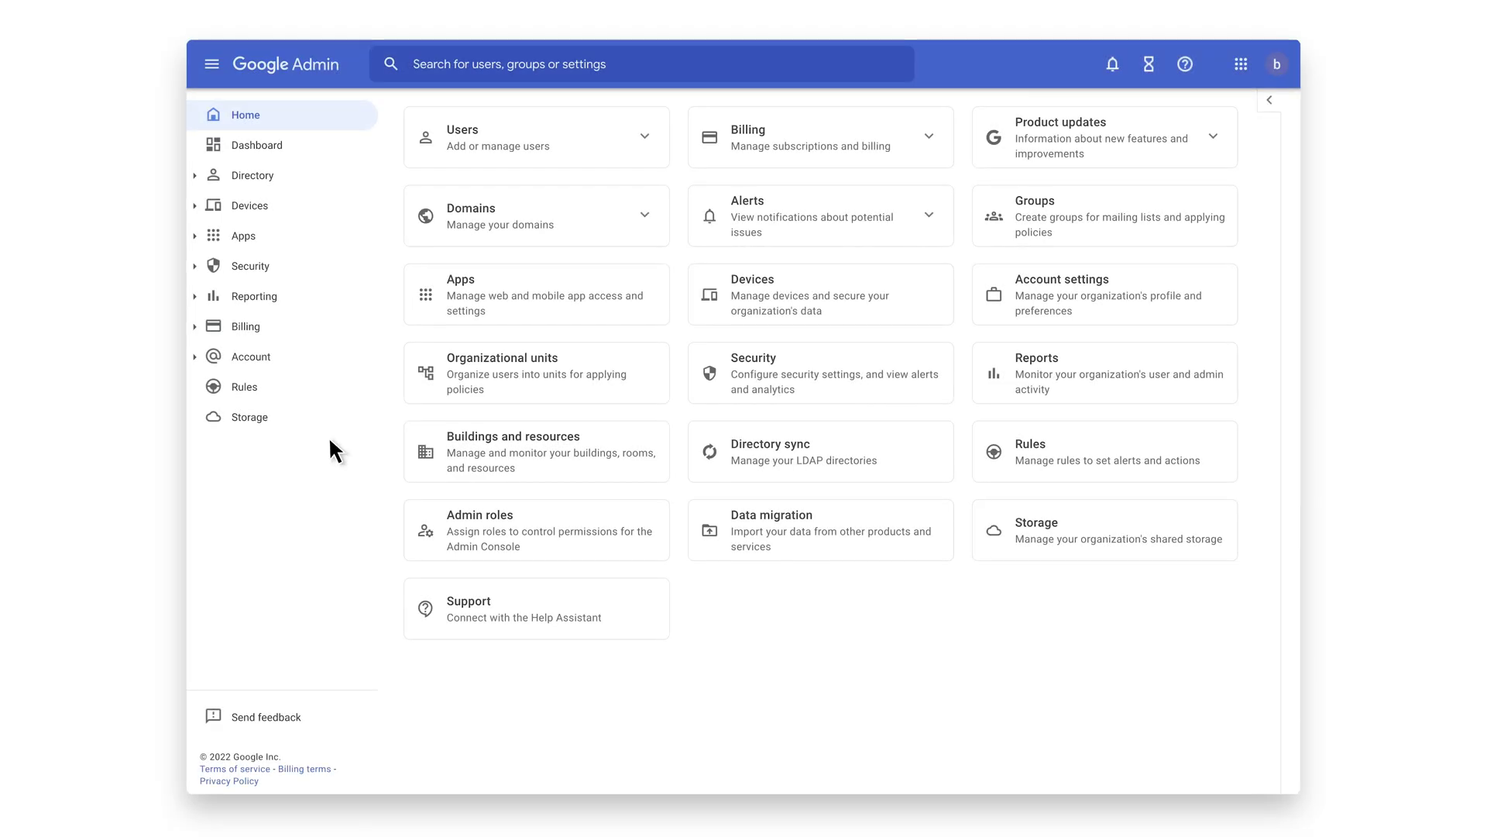
Step: Switch to the Google Admin console and open the Chrome settings for users and browsers
{"action": "left_click", "coordinate": [324, 205]}
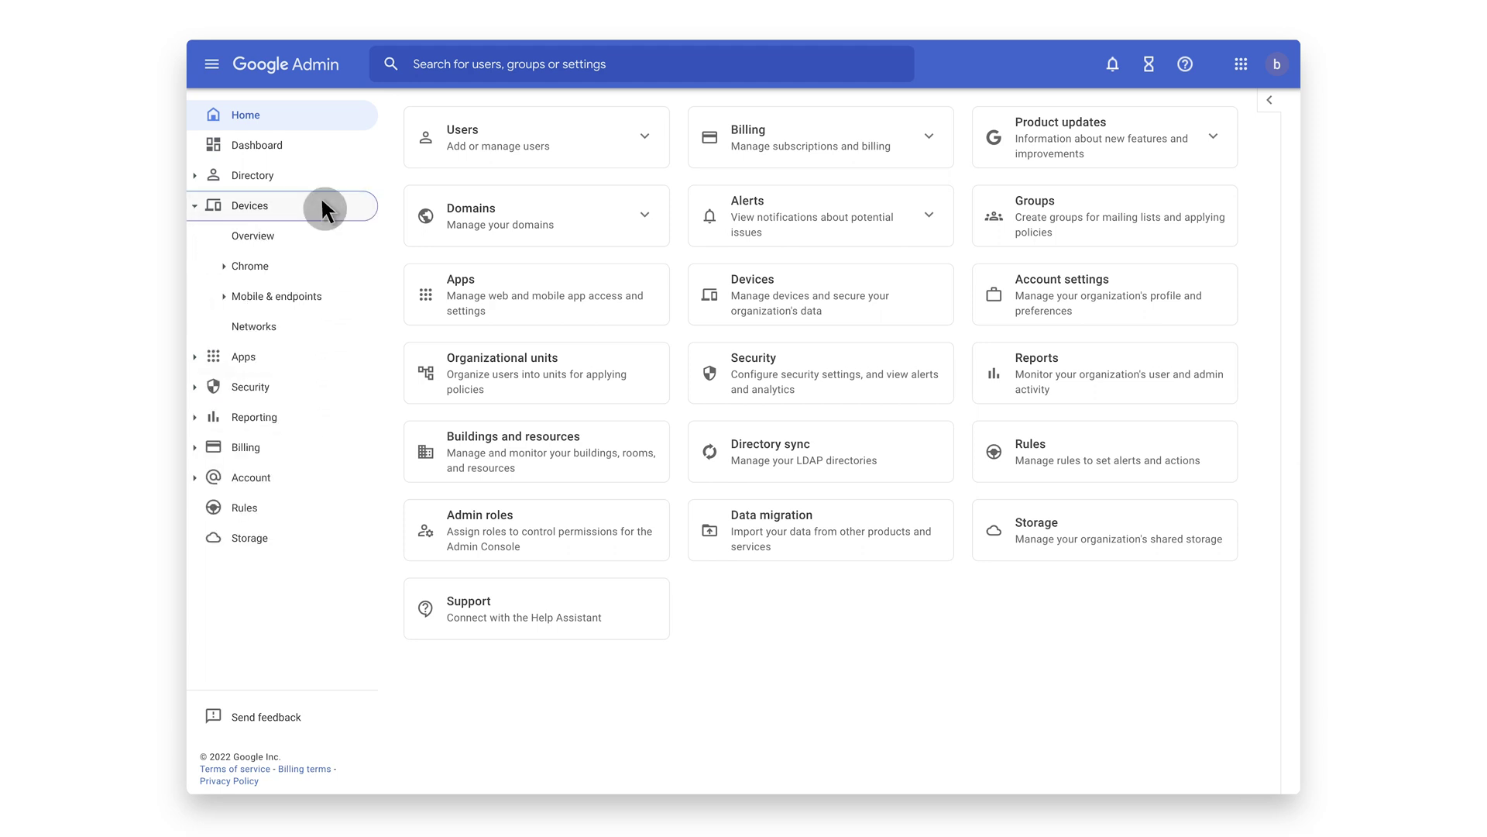
{"action": "left_click", "coordinate": [335, 263]}
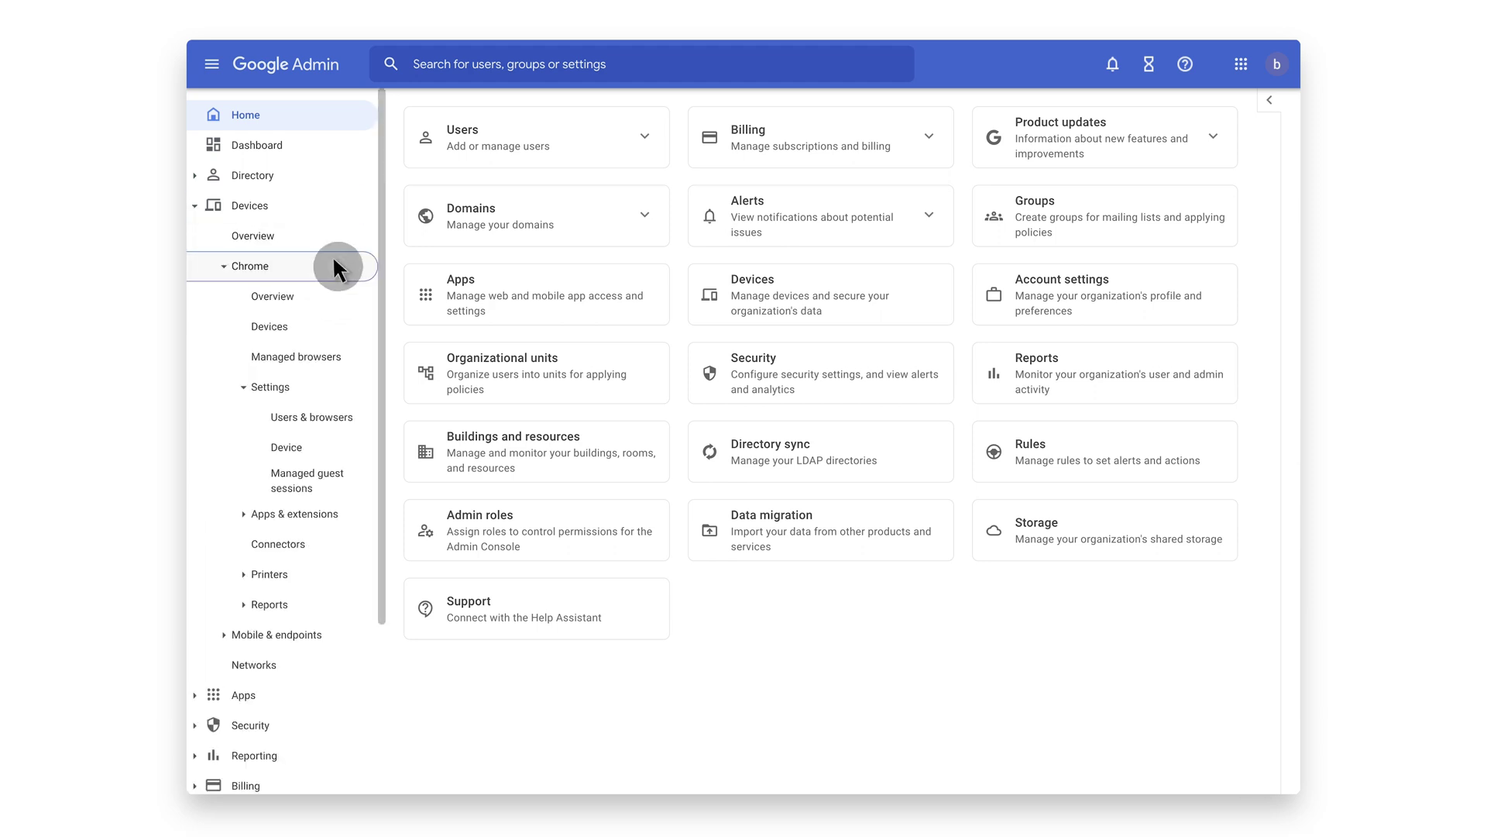
{"action": "left_click", "coordinate": [355, 407]}
Step: Filter the user and browser settings by the full text "chrome enterprise connector"
{"action": "left_click", "coordinate": [808, 168]}
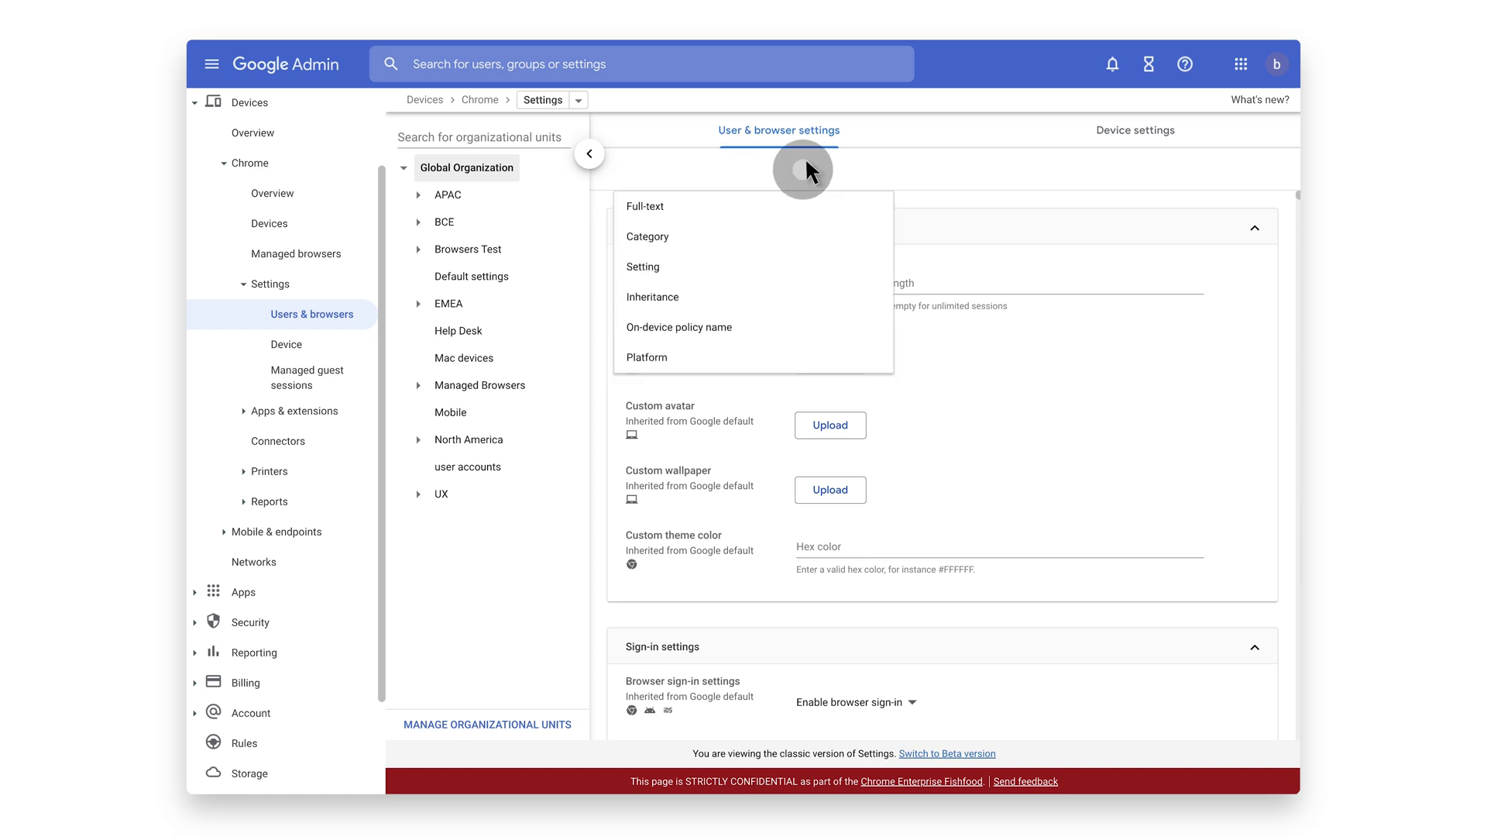
{"action": "type", "text": "chrome enterprise connector"}
{"action": "left_click", "coordinate": [863, 208]}
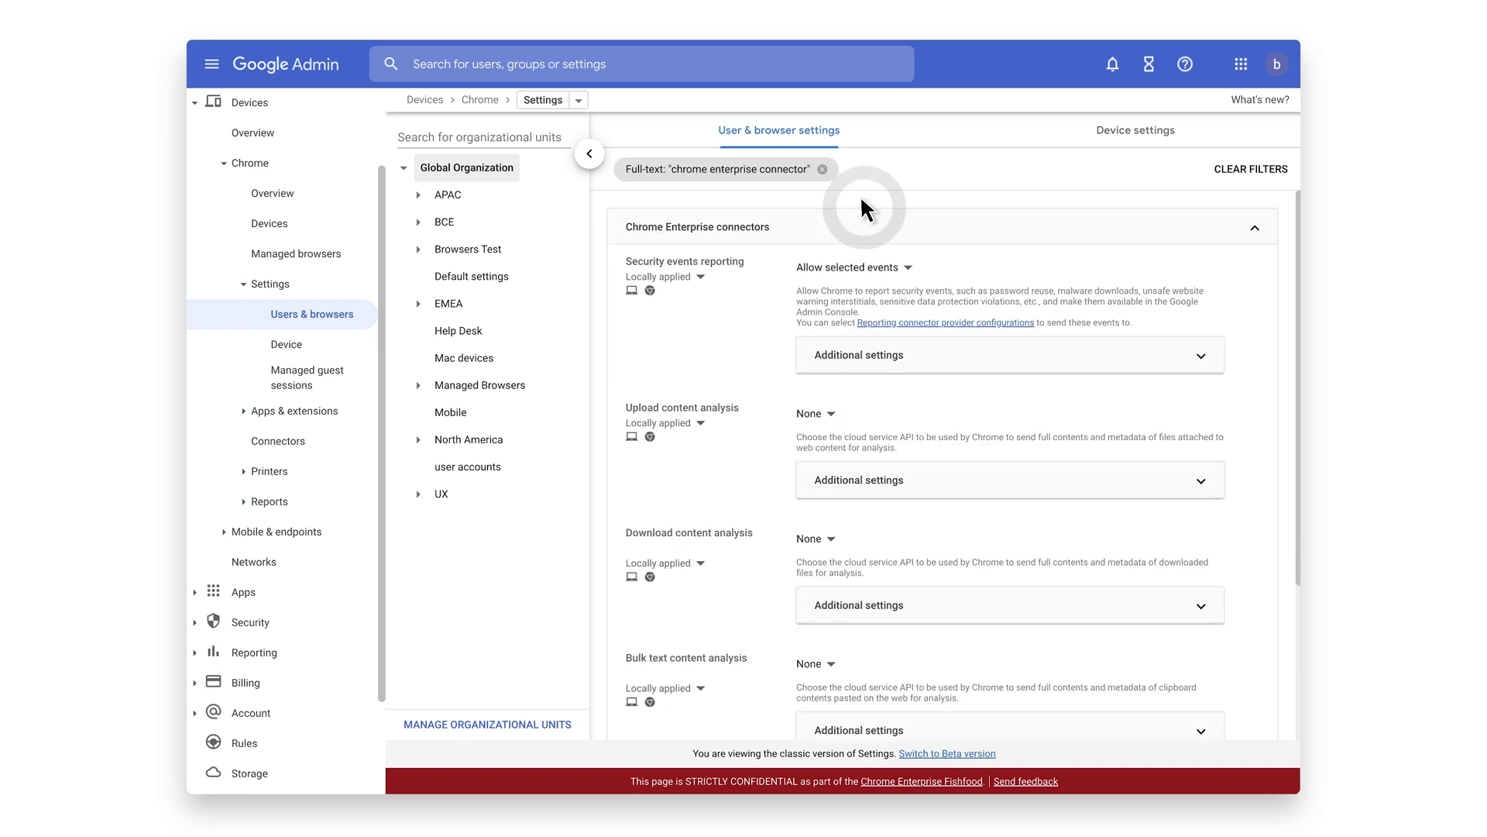
Step: Set Security events reporting to Allow selected events and expand its additional settings to show the default event types
{"action": "left_click", "coordinate": [906, 269]}
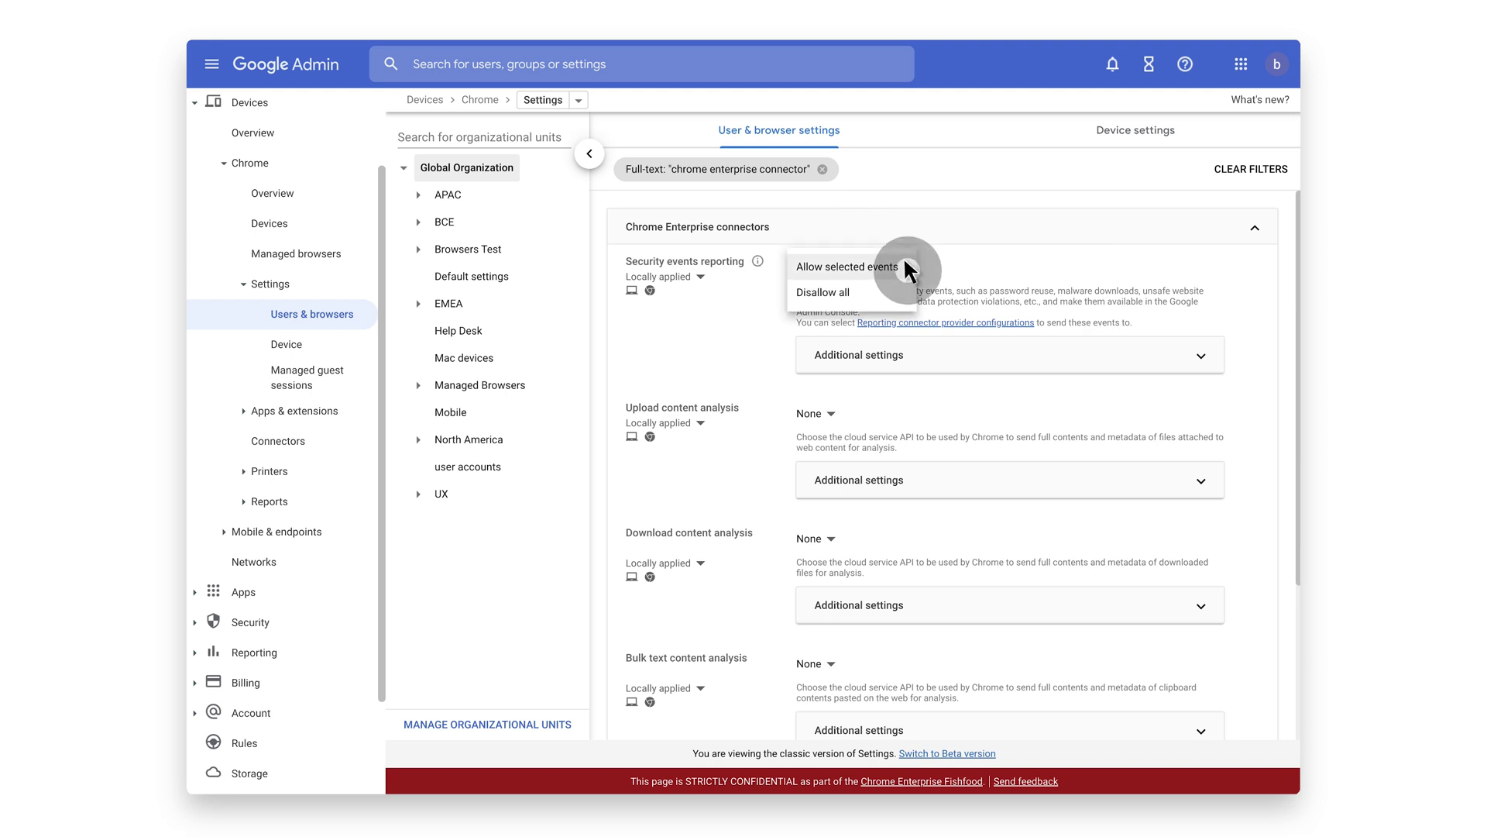
{"action": "left_click", "coordinate": [906, 267]}
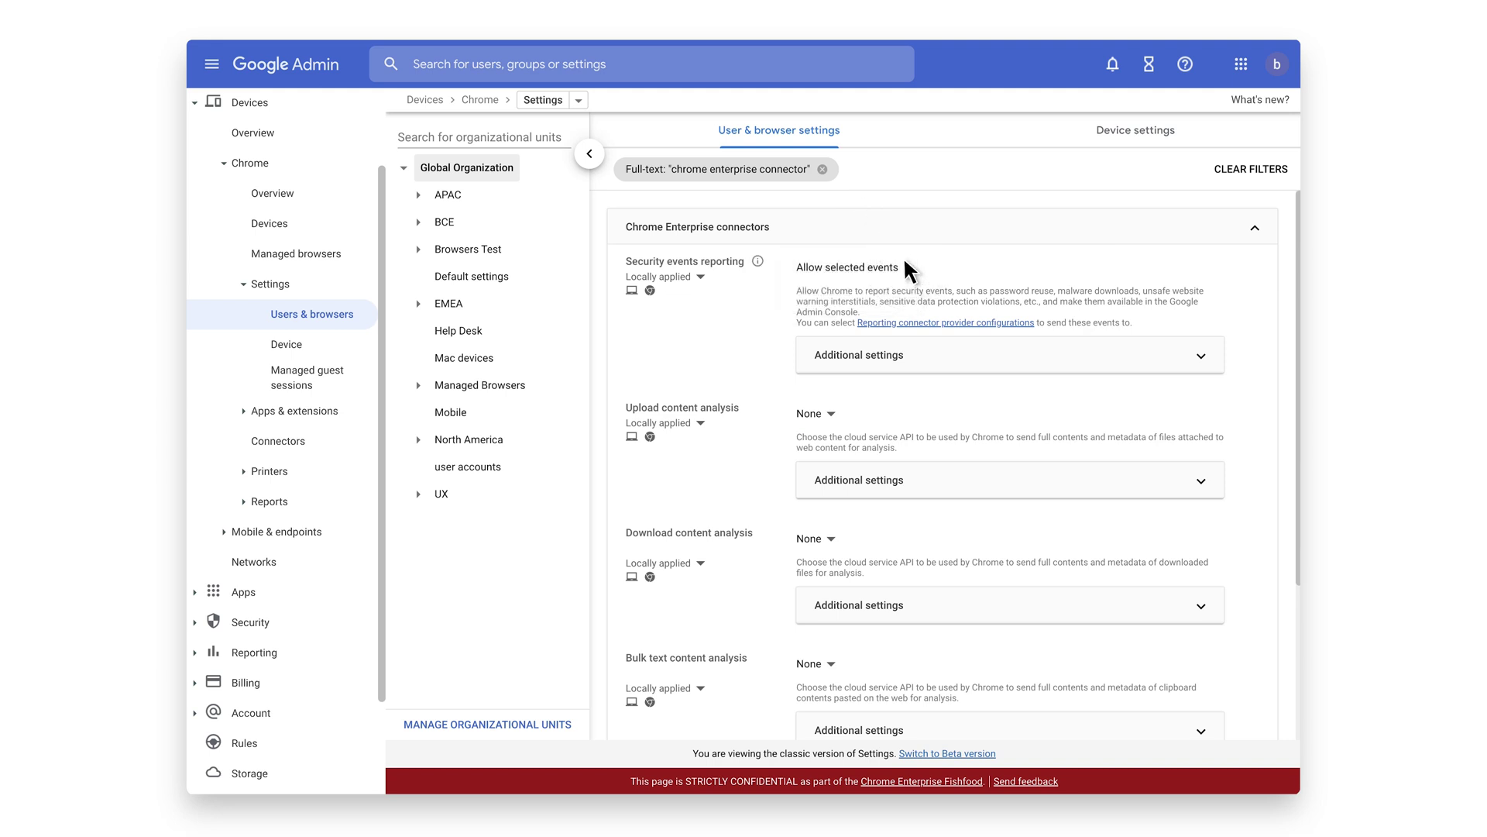
{"action": "left_click", "coordinate": [961, 358]}
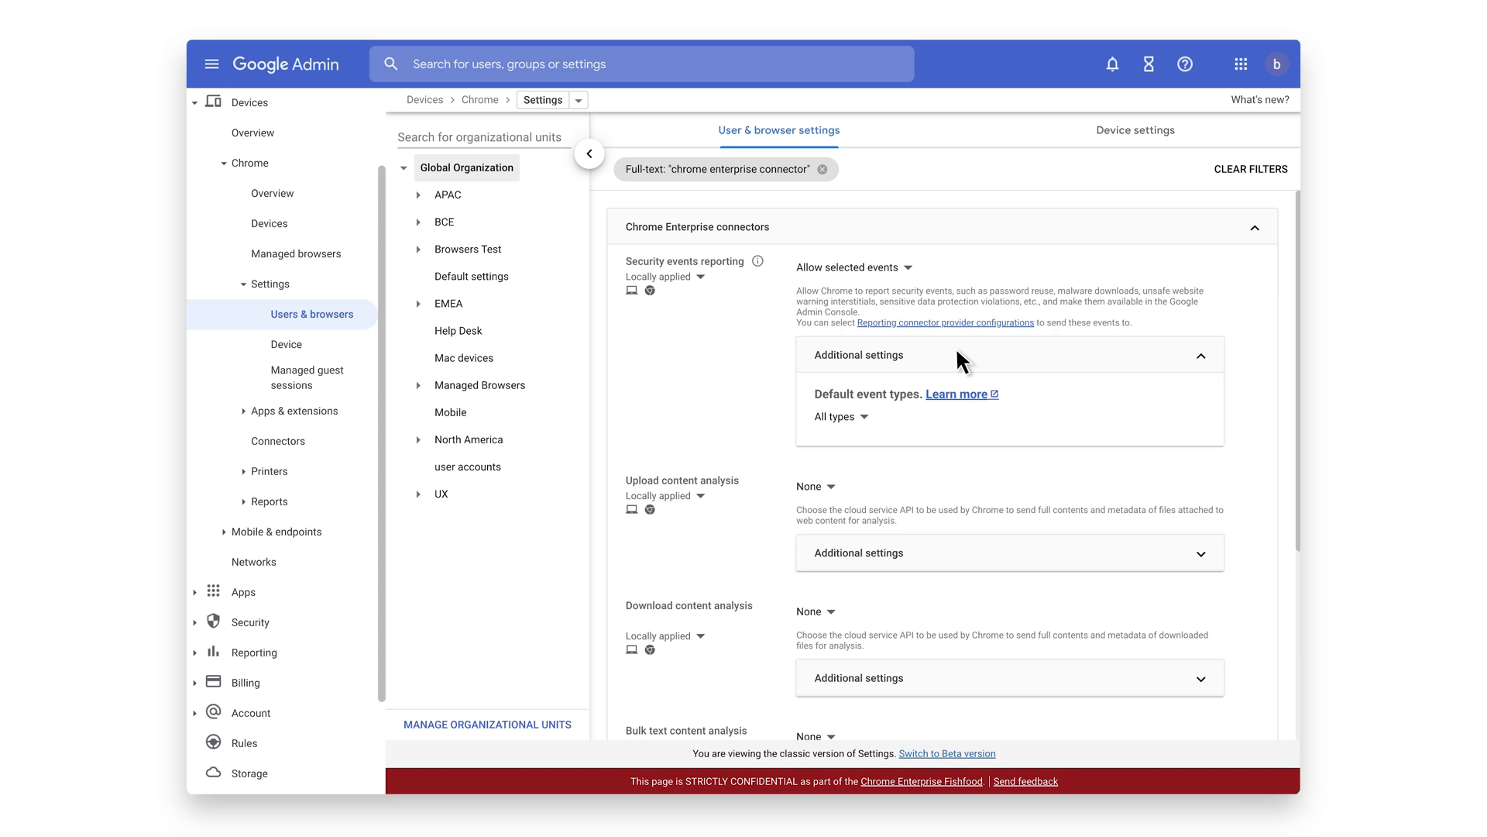
Step: Open the reporting connector provider configurations and set up a new provider configuration for Splunk
{"action": "left_click", "coordinate": [911, 324]}
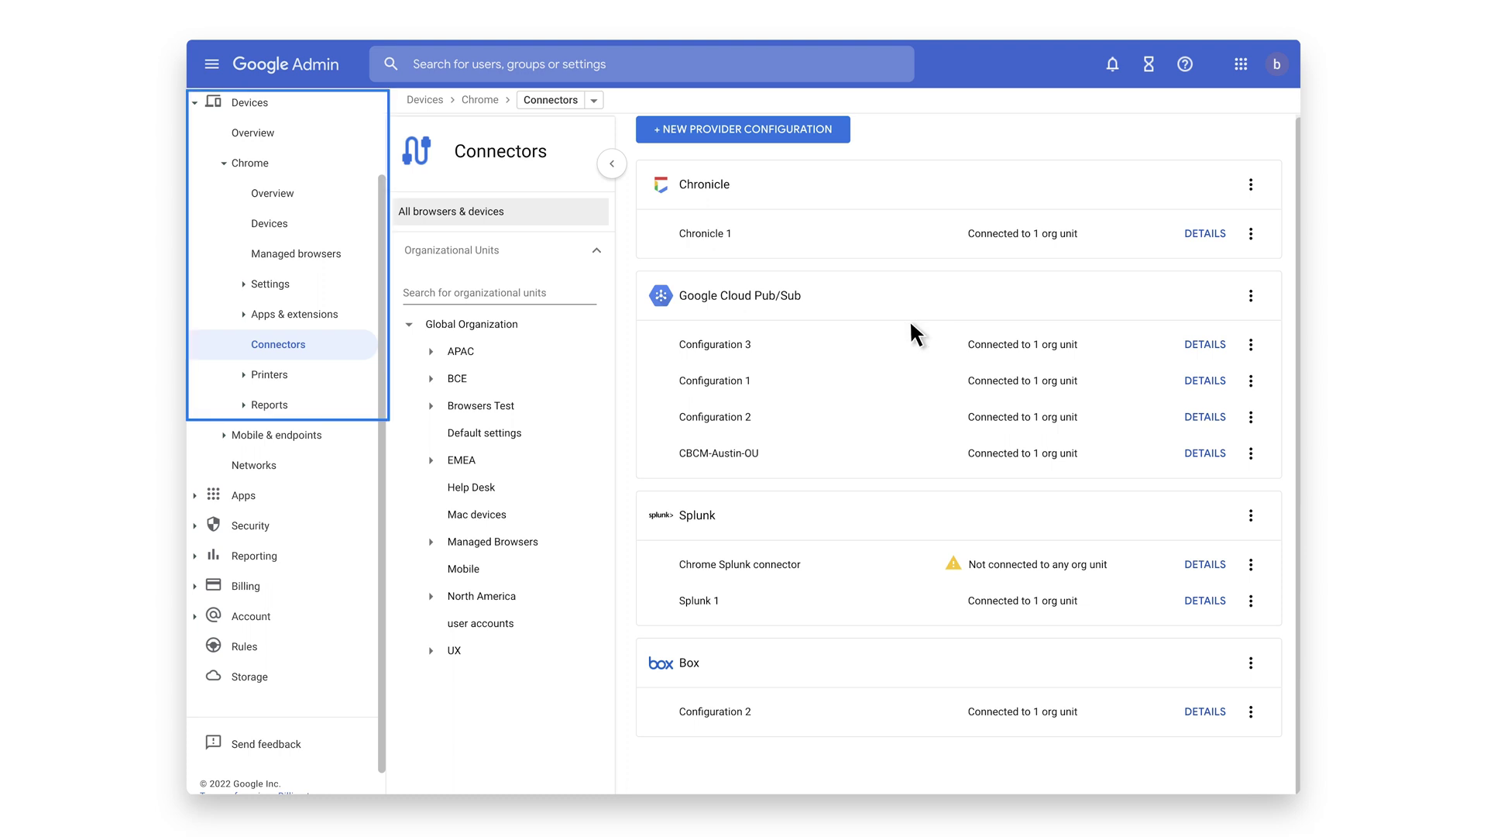
{"action": "left_click", "coordinate": [836, 128]}
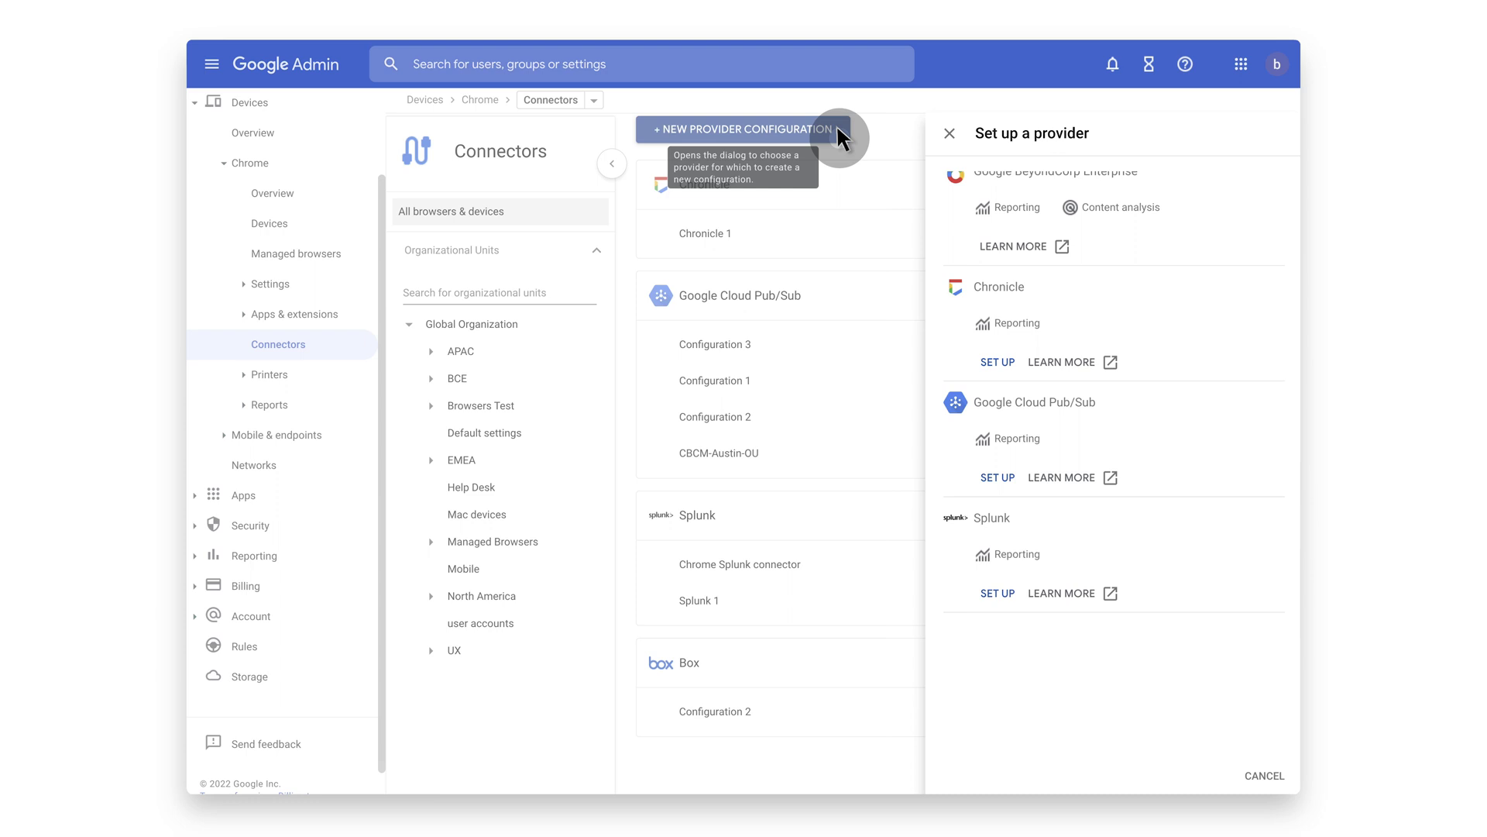
{"action": "left_click", "coordinate": [1008, 594]}
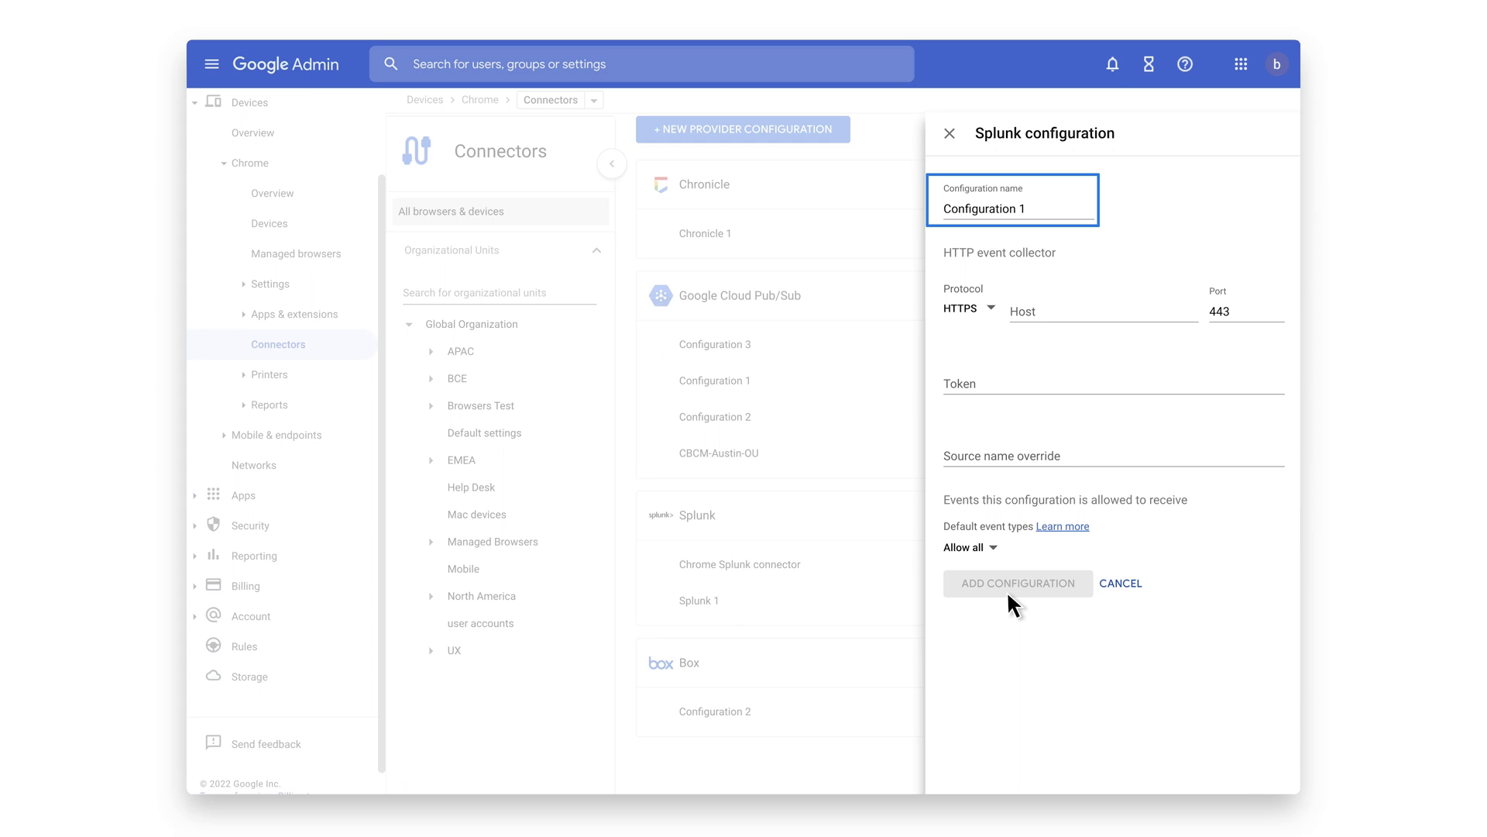
Step: Enter the host hec.chrome.com and paste the HTTP Event Collector token in the Splunk configuration, and add the configuration
{"action": "left_click", "coordinate": [1154, 302]}
{"action": "key", "text": "ctrl+v"}
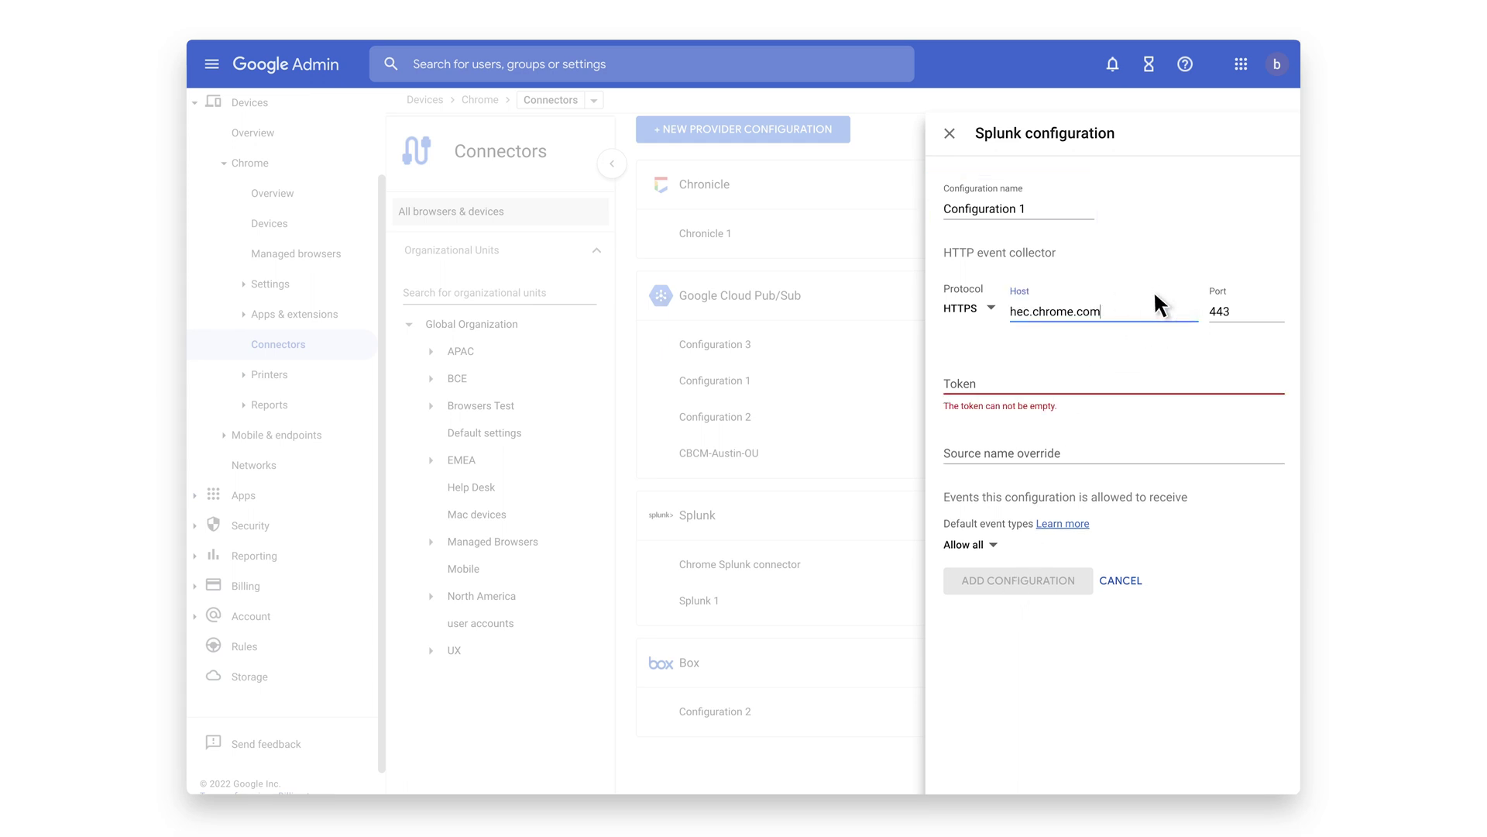
{"action": "left_click", "coordinate": [1161, 354]}
{"action": "key", "text": "ctrl+v"}
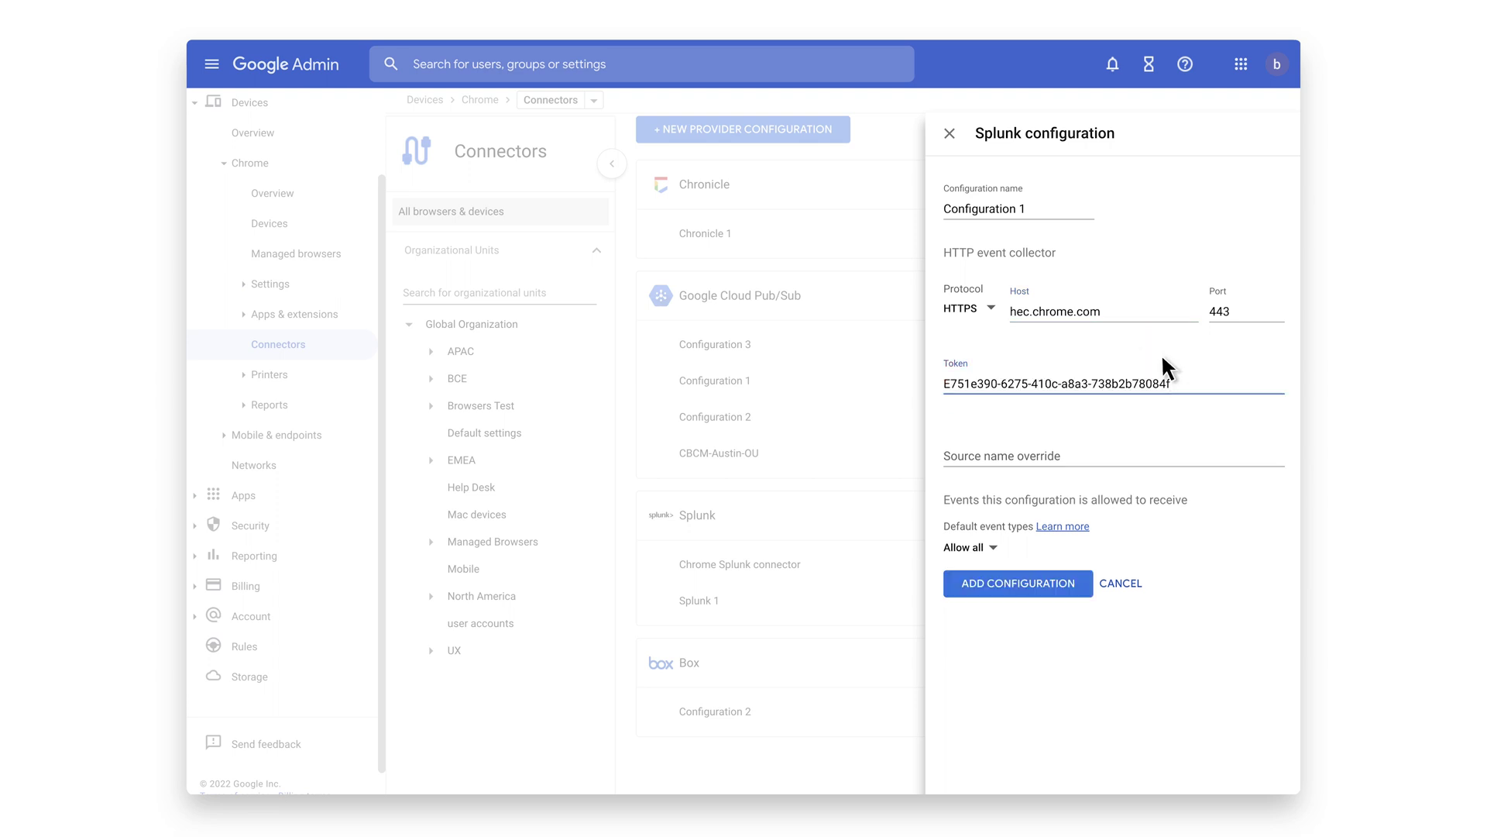
{"action": "left_click", "coordinate": [1083, 593]}
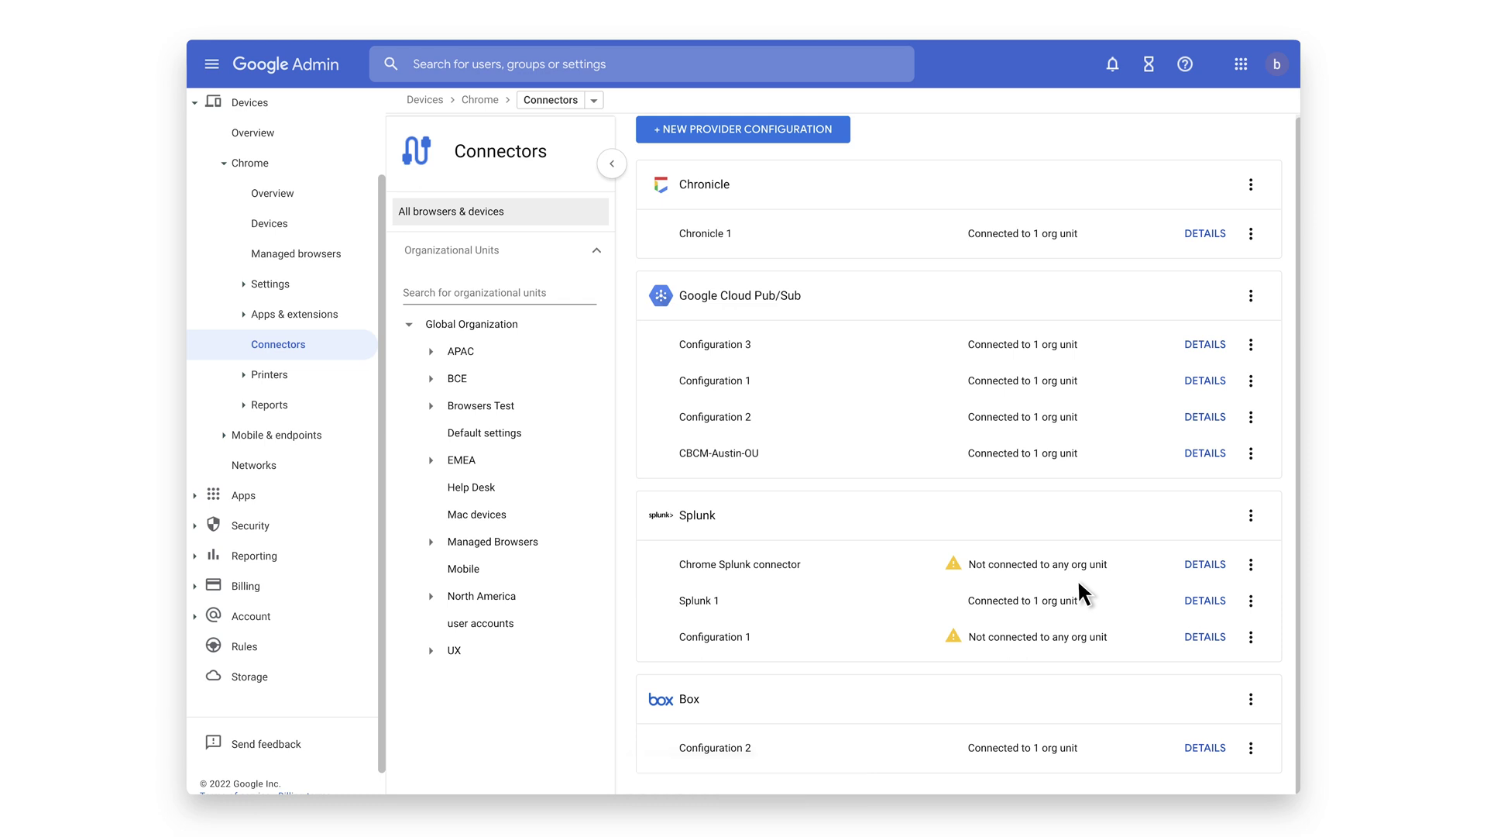
Step: Enable the reporting connector Splunk - Configuration 1 for the Algonquin organizational unit under North America and save the change
{"action": "left_click", "coordinate": [430, 594]}
{"action": "left_click", "coordinate": [499, 623]}
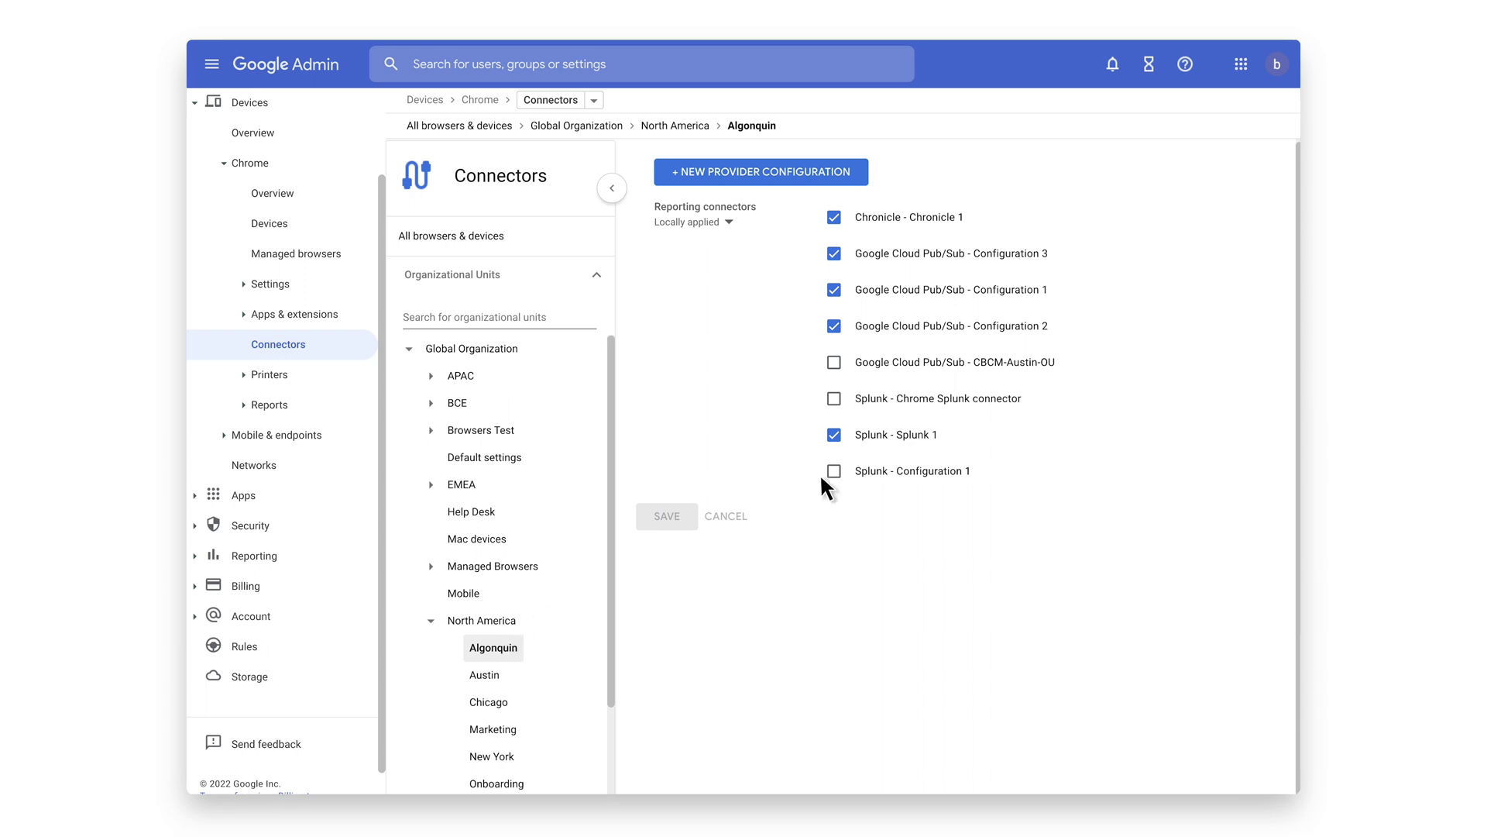
{"action": "left_click", "coordinate": [834, 472]}
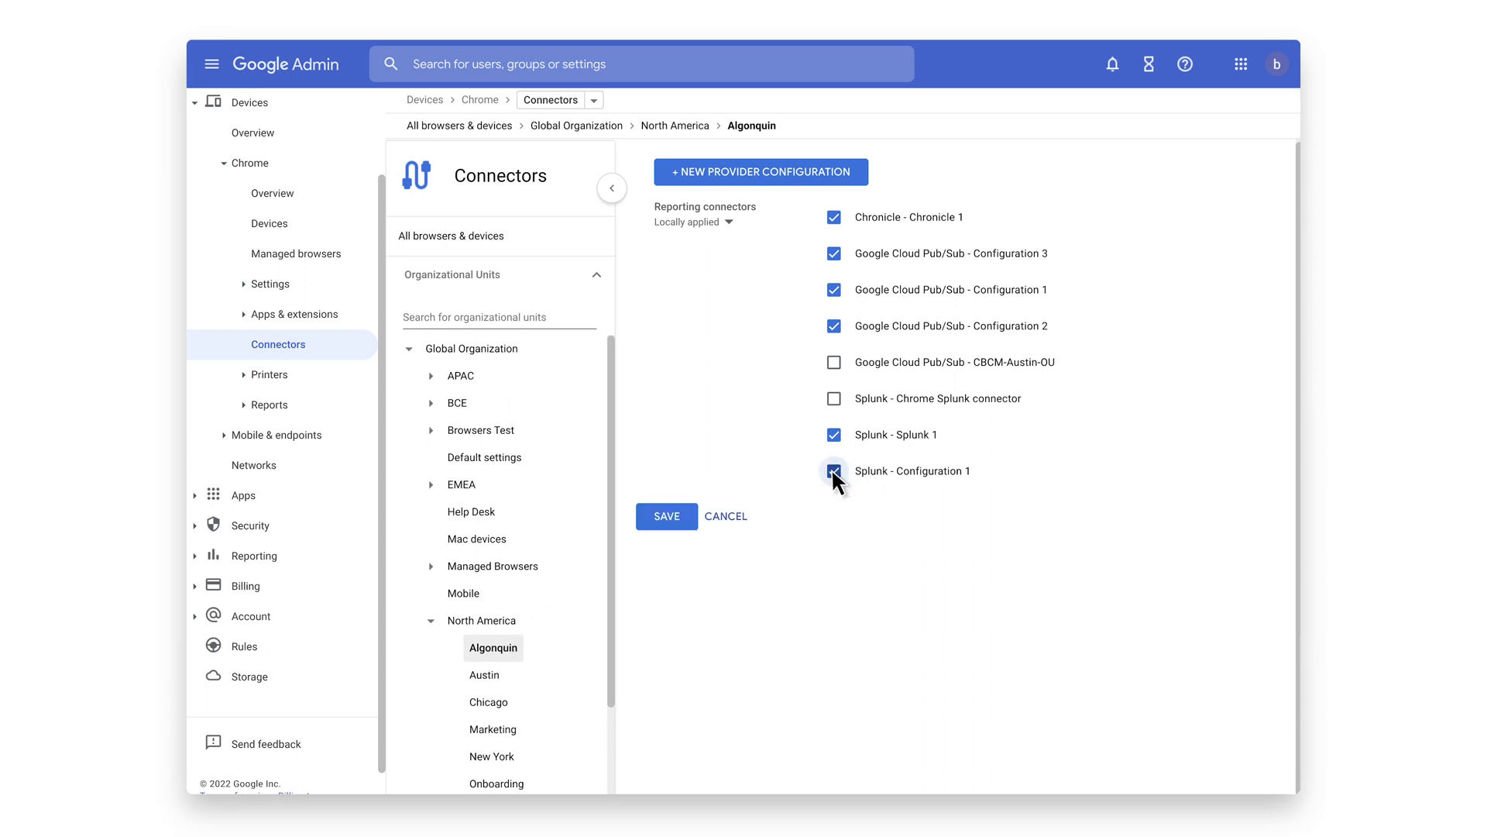
{"action": "left_click", "coordinate": [667, 517]}
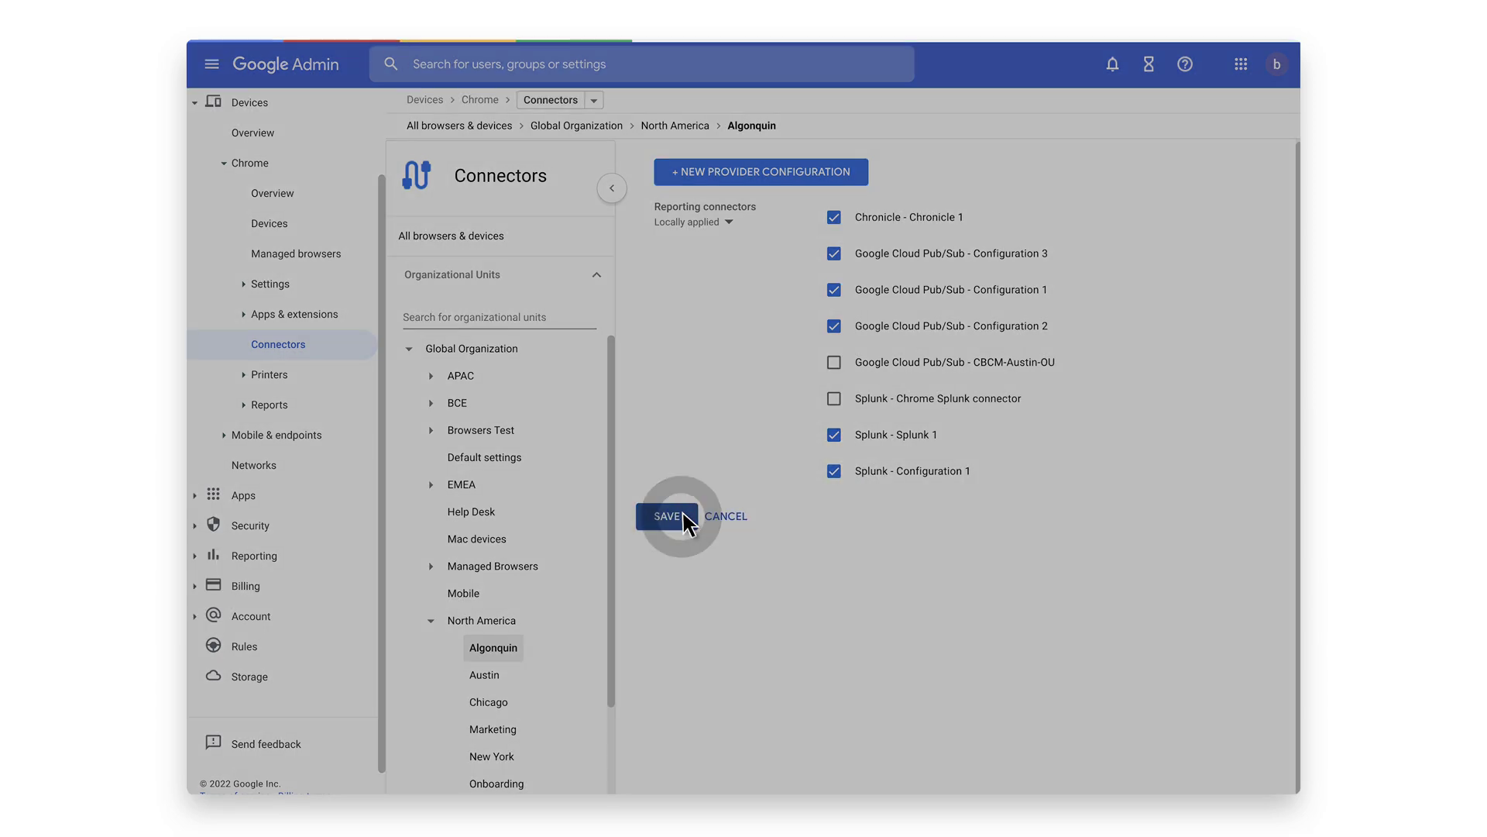